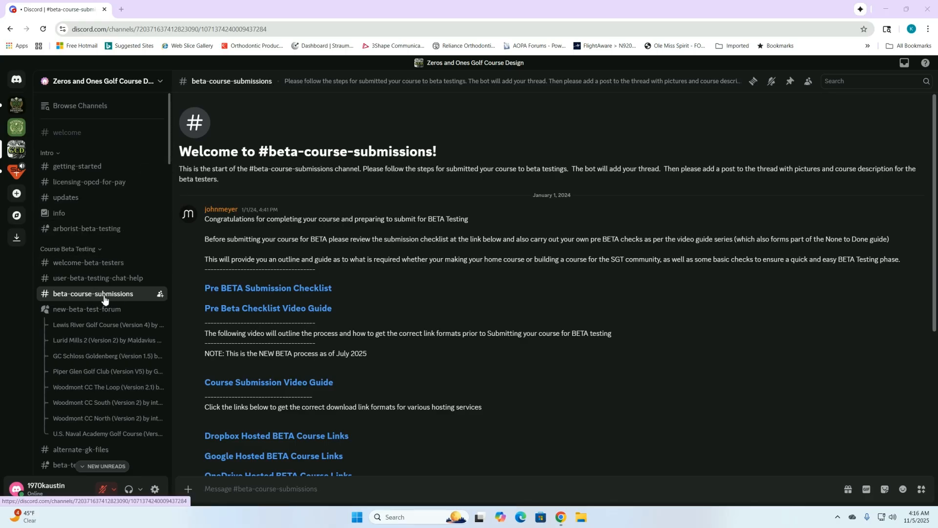
# - Open the OPCD BETA Course App link from the beta-course-submissions channel and continue to the external site
pyautogui.scroll(-3, 356, 221)
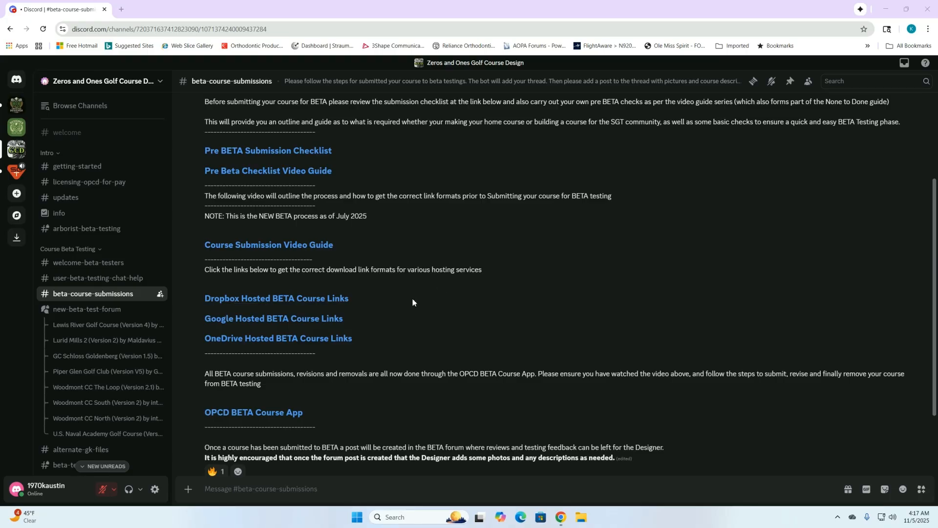
pyautogui.scroll(-3, 417, 313)
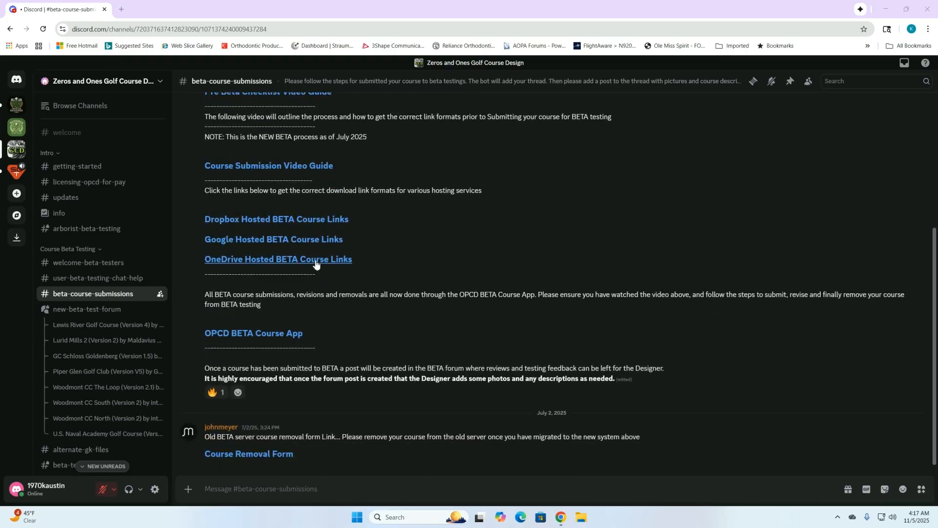
pyautogui.click(243, 334)
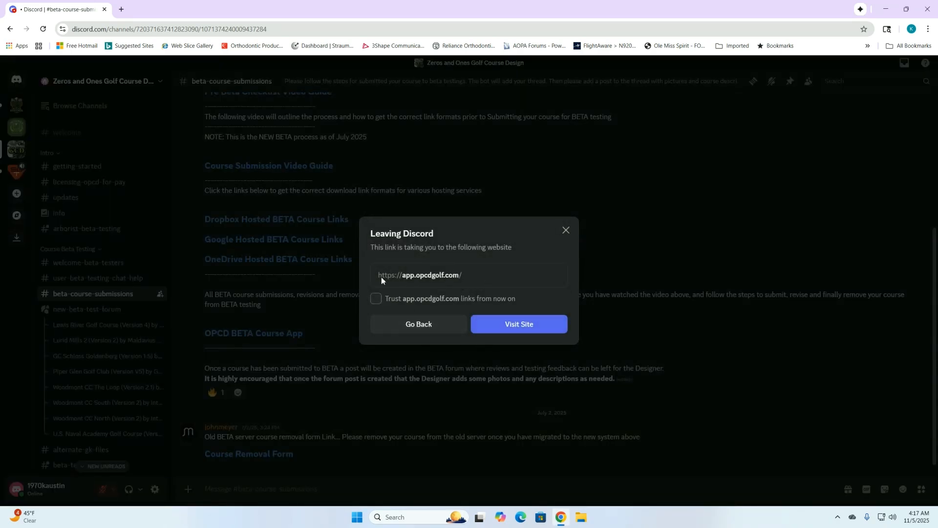
pyautogui.click(521, 327)
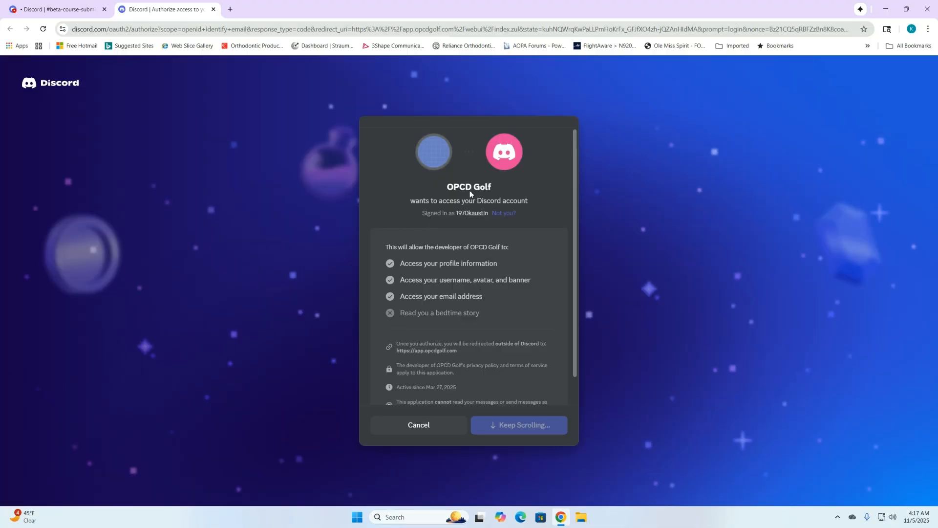
# - Authorize OPCD Golf to access the Discord account and sign in with the OpcdBetaAdmin role
pyautogui.scroll(-2, 471, 194)
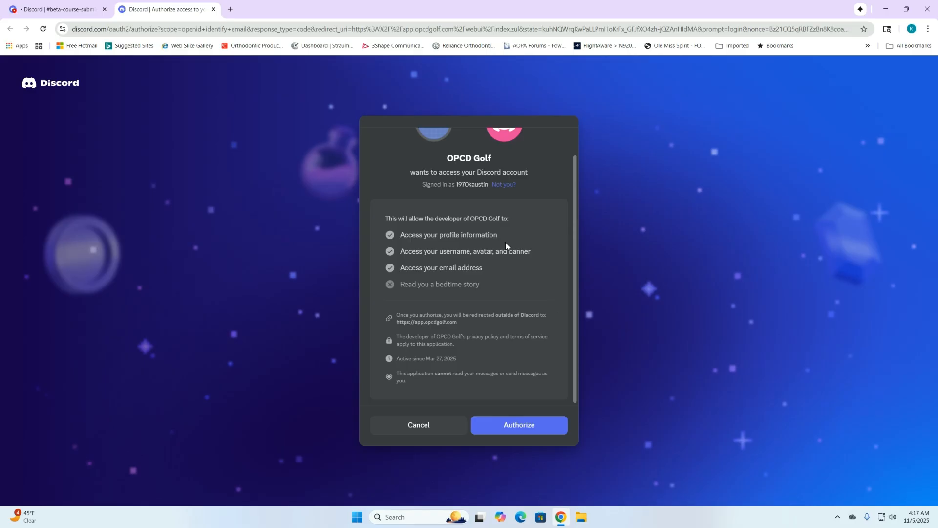
pyautogui.click(519, 427)
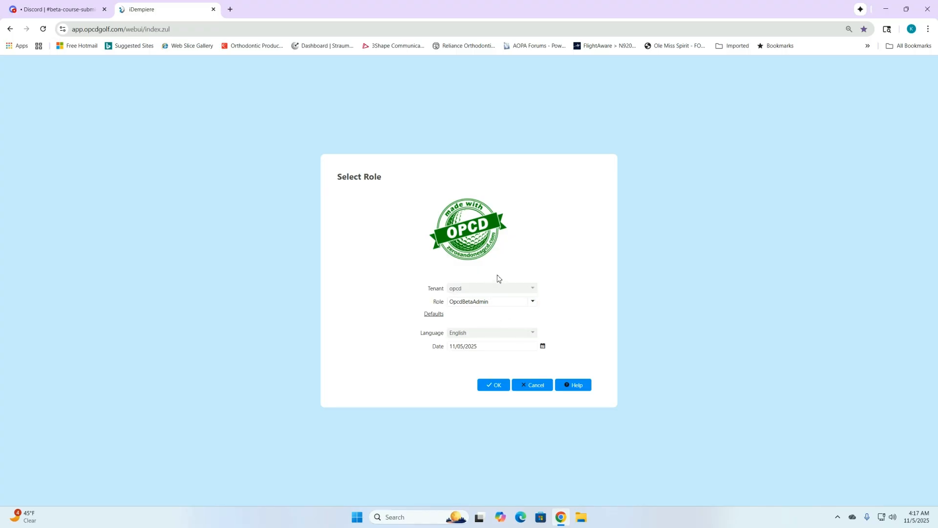
pyautogui.click(487, 389)
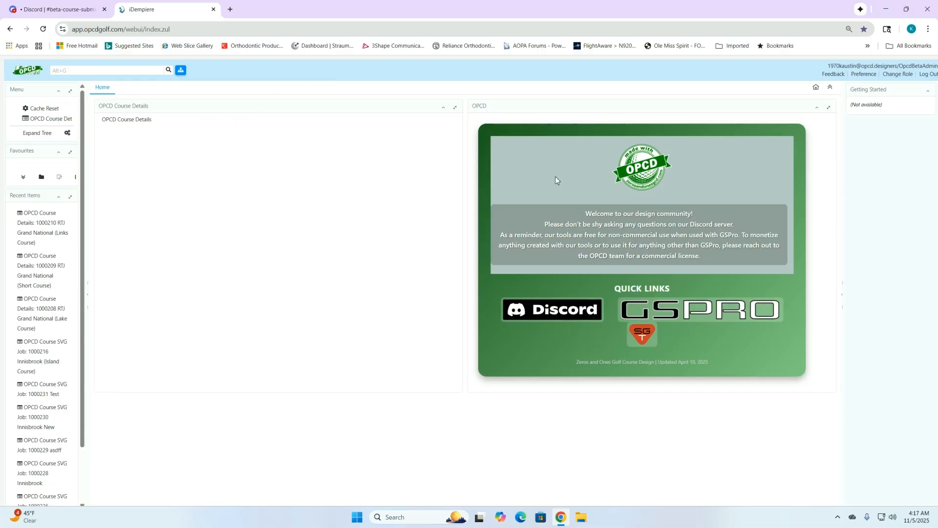
# - Open OPCD Course Details and view the Dancing Rabbit Azaleas Course record from the course list
pyautogui.click(126, 122)
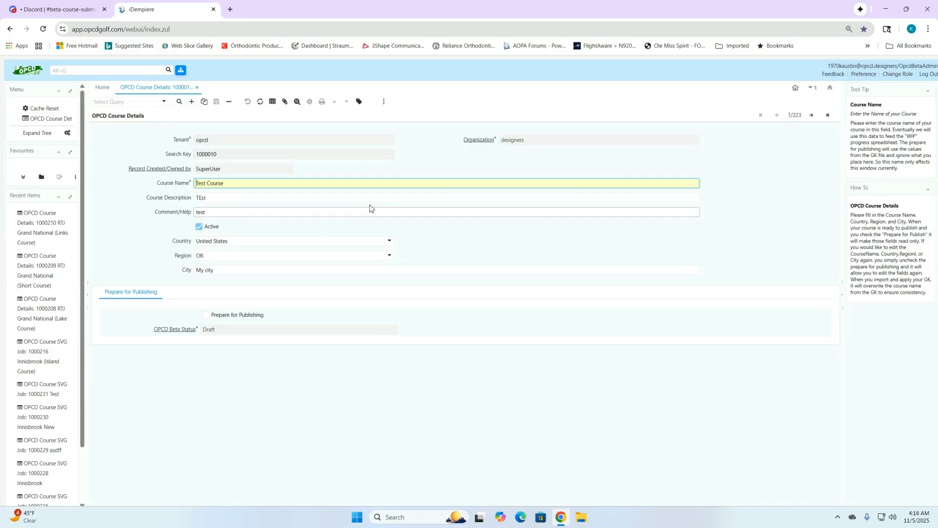
pyautogui.click(273, 102)
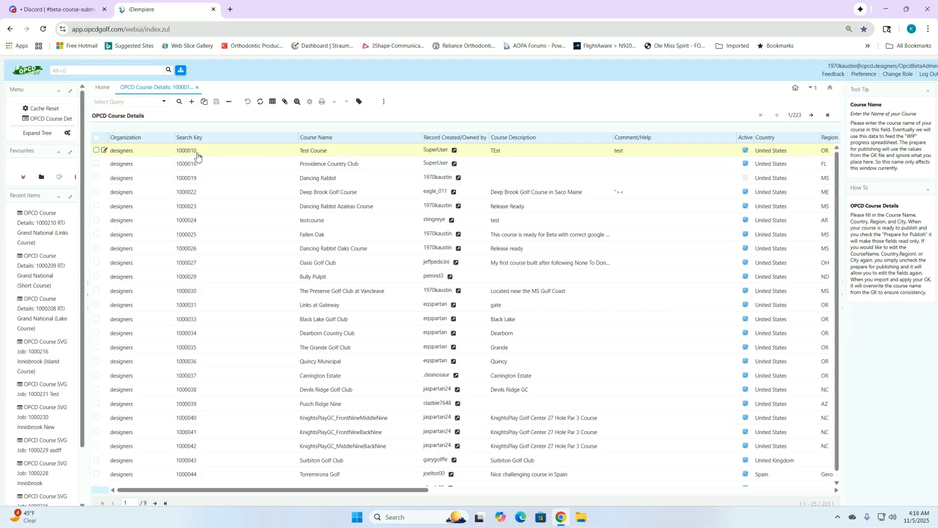
pyautogui.click(315, 208)
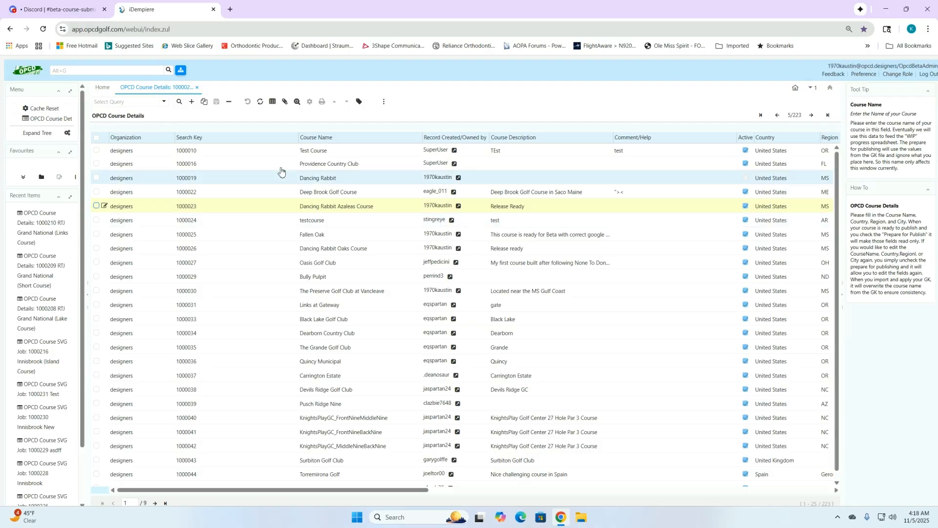
pyautogui.click(273, 103)
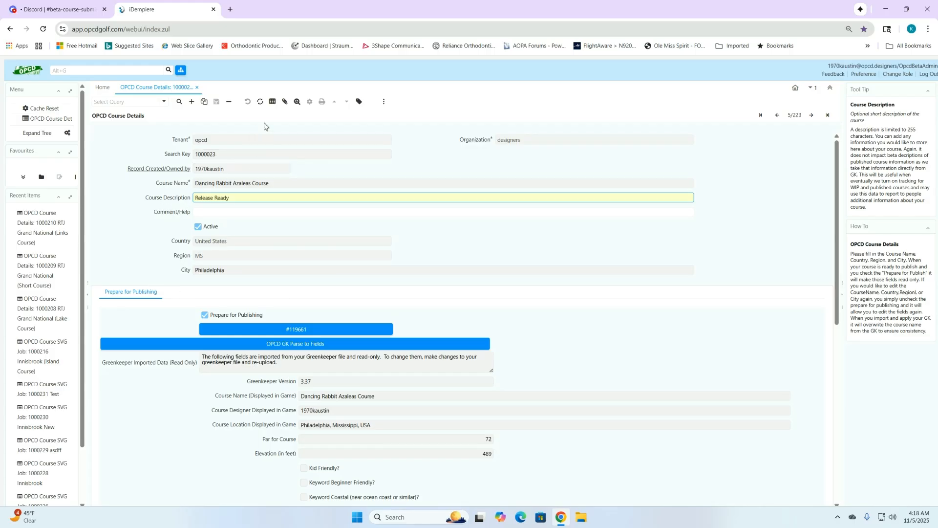
# - Create a new course record named "Innisbrook (Island Courss)" with region FL and city Palm Harbor
pyautogui.click(192, 104)
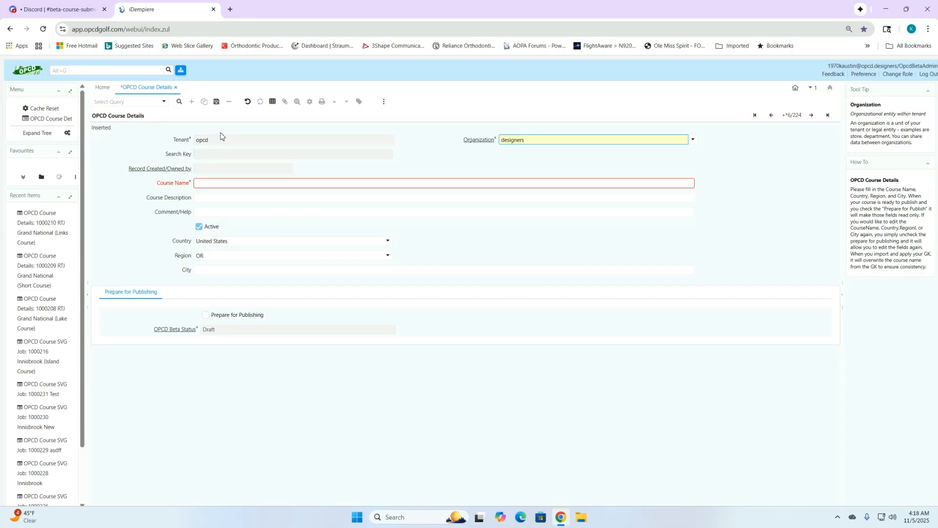
pyautogui.click(204, 184)
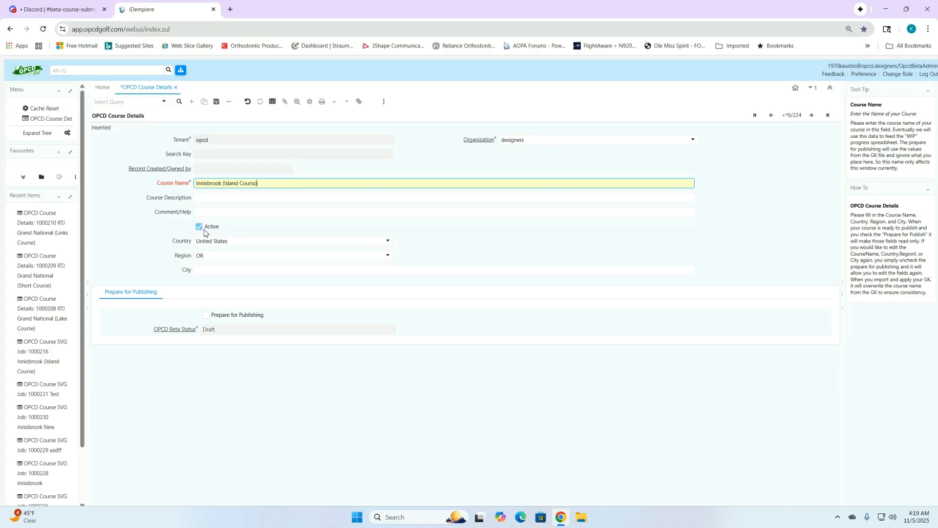
pyautogui.click(388, 256)
pyautogui.scroll(5, 226, 291)
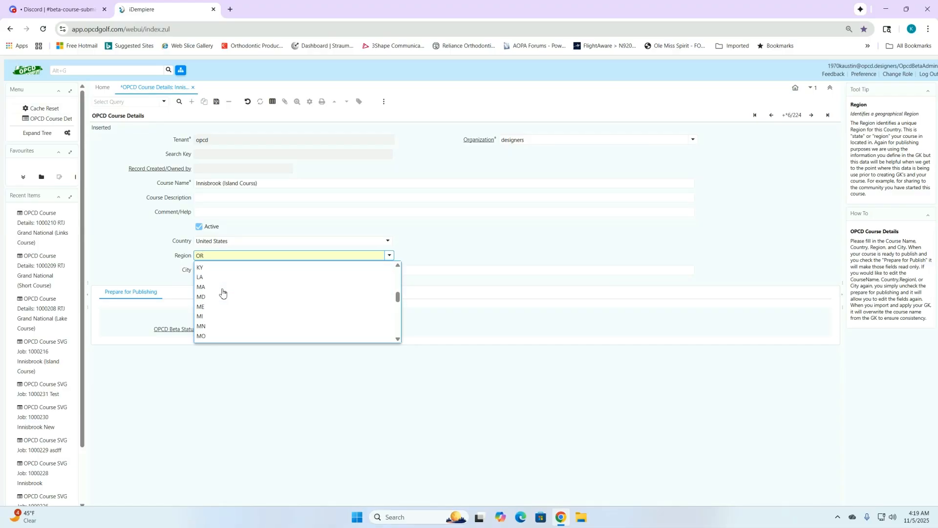
pyautogui.scroll(3, 211, 303)
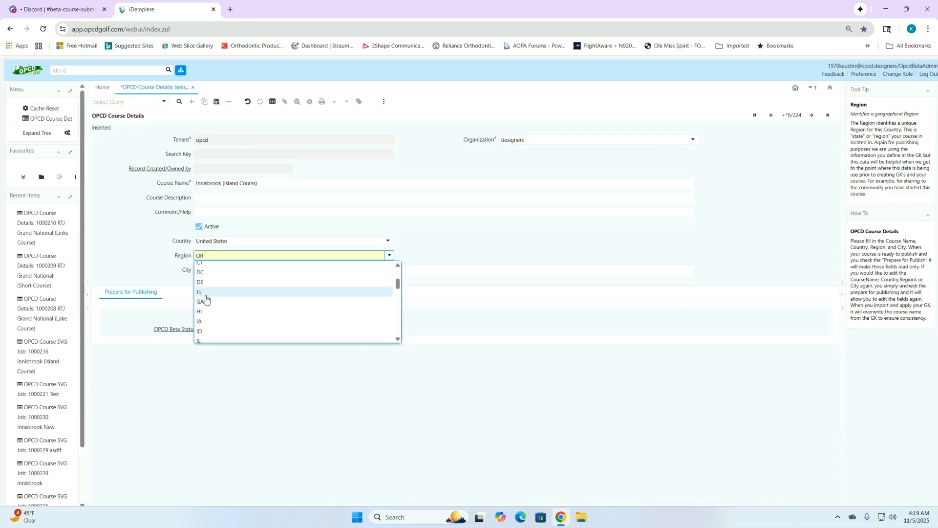
pyautogui.click(204, 296)
pyautogui.click(274, 273)
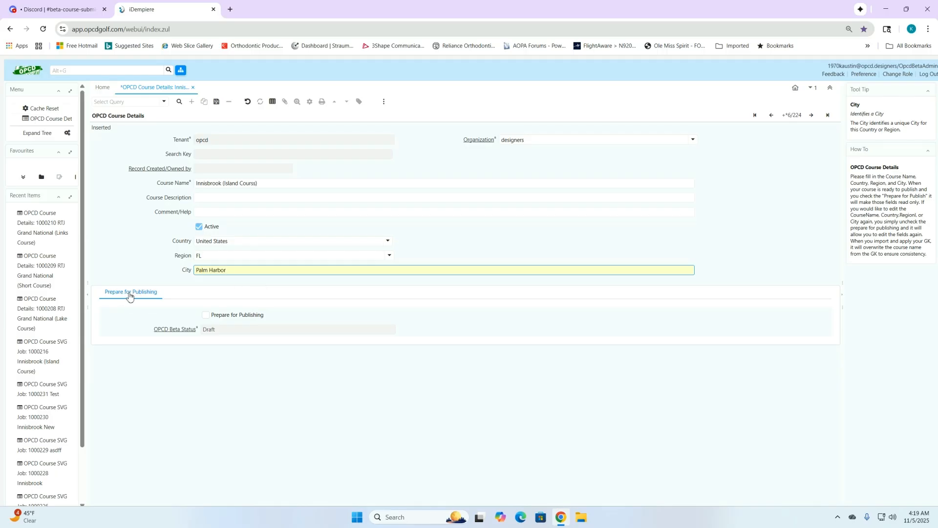
# - Enable Prepare for Publishing and upload the Green Keeper file Innisbrook_Island_GSP.GKD from the OPCD projects folder on drive C
pyautogui.click(206, 316)
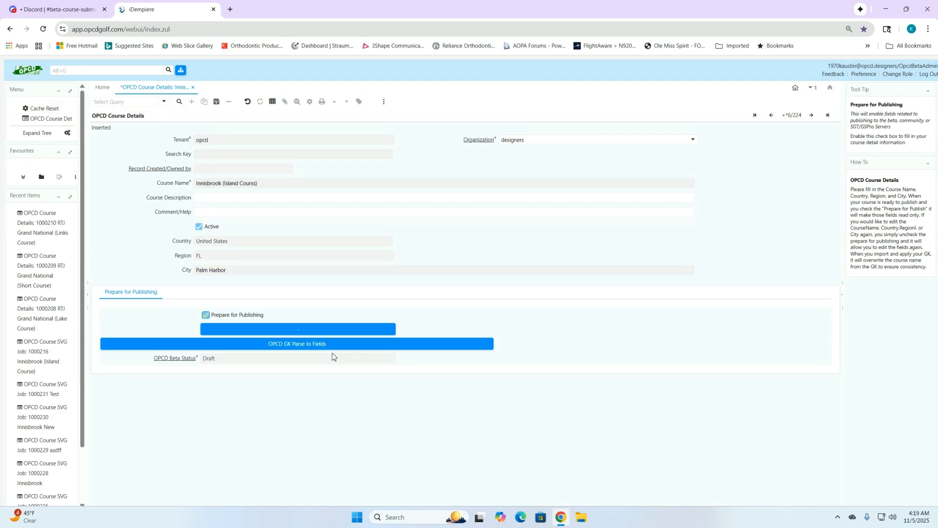
pyautogui.click(299, 333)
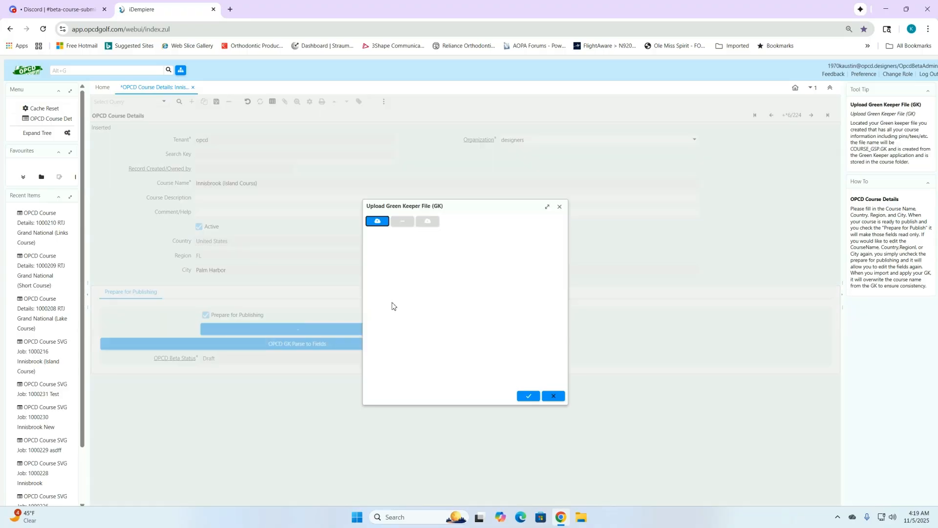
pyautogui.click(378, 222)
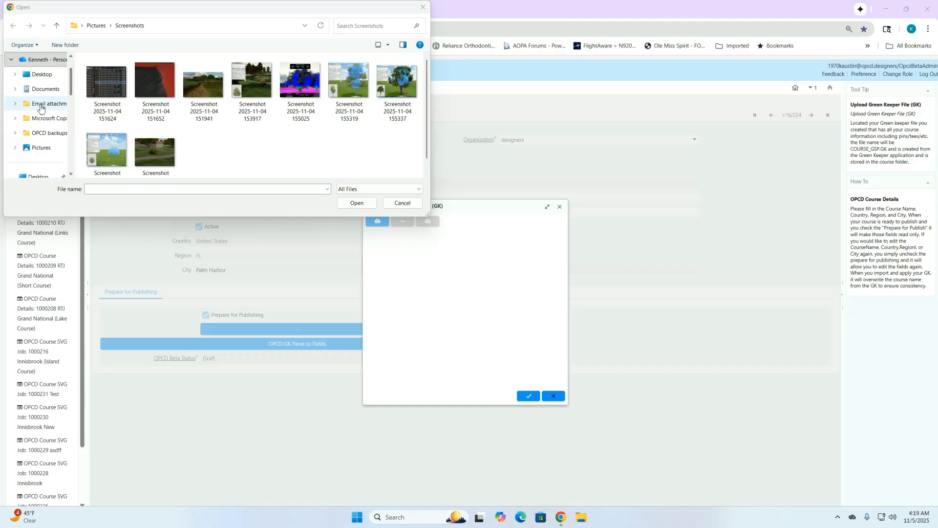
pyautogui.scroll(-5, 37, 98)
pyautogui.click(35, 90)
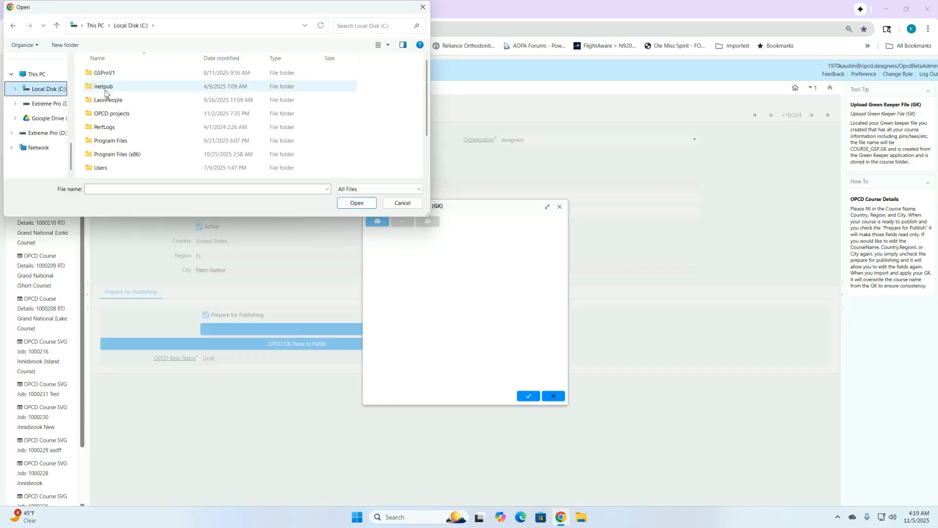
pyautogui.doubleClick(116, 118)
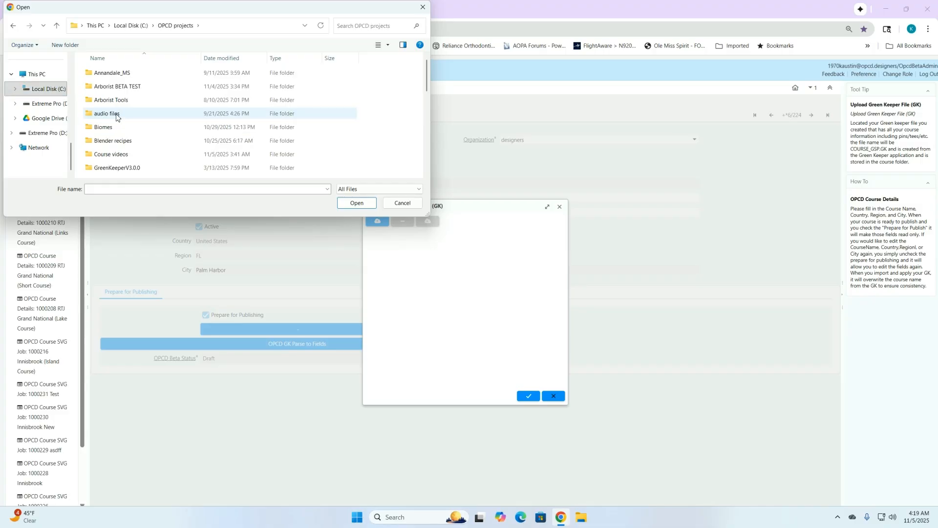
pyautogui.scroll(-1, 134, 117)
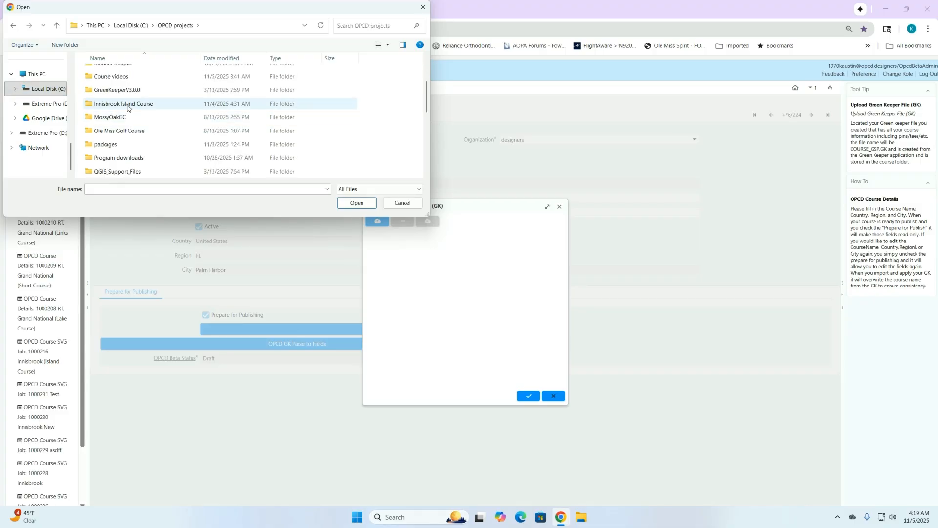
pyautogui.doubleClick(128, 105)
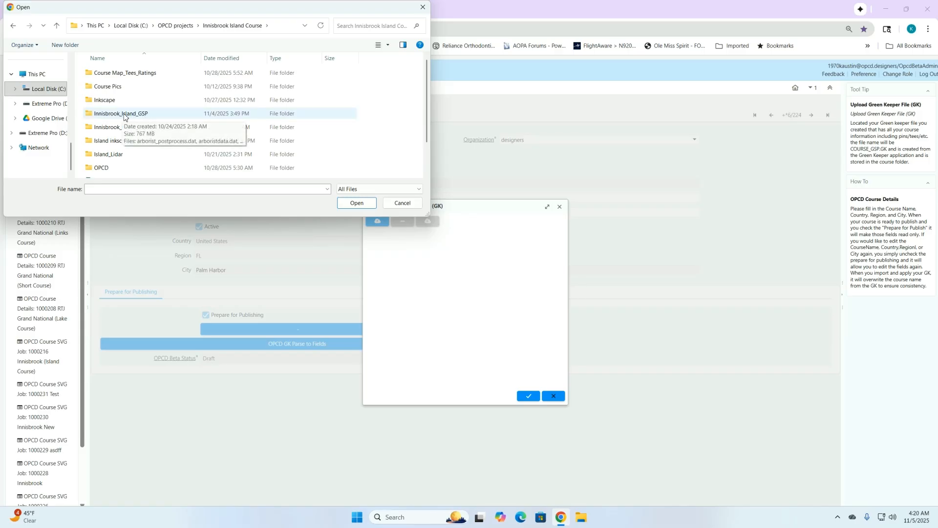
pyautogui.doubleClick(125, 114)
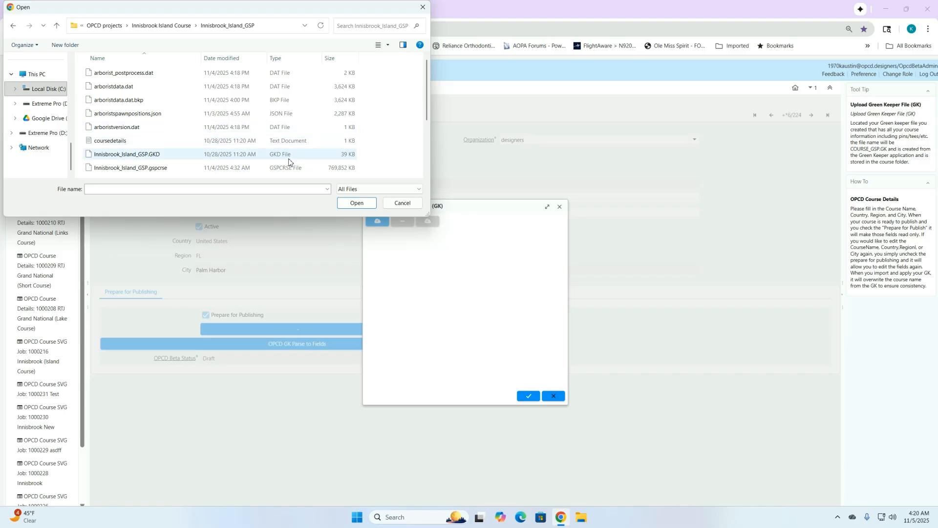
pyautogui.click(130, 158)
pyautogui.click(360, 204)
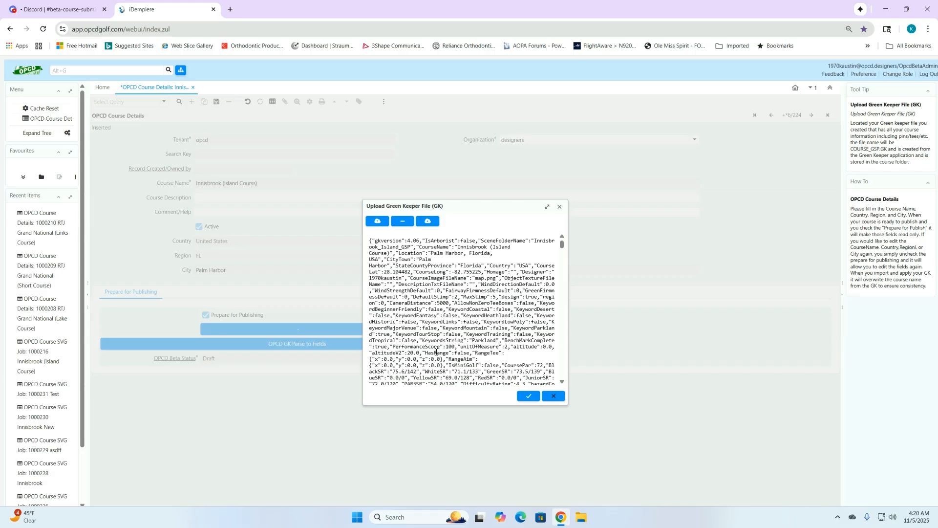
pyautogui.click(532, 399)
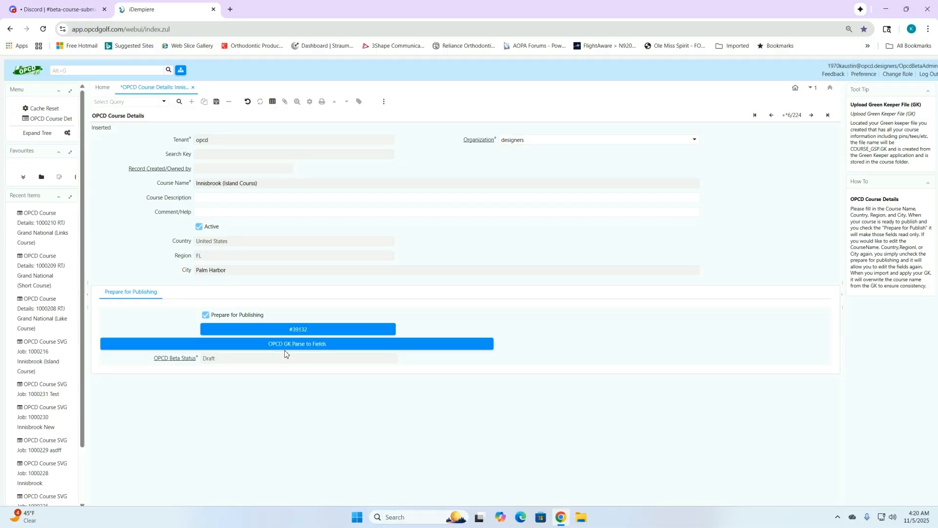
# - Parse the uploaded GK file into the course fields and set the Remote Version to 1
pyautogui.click(288, 345)
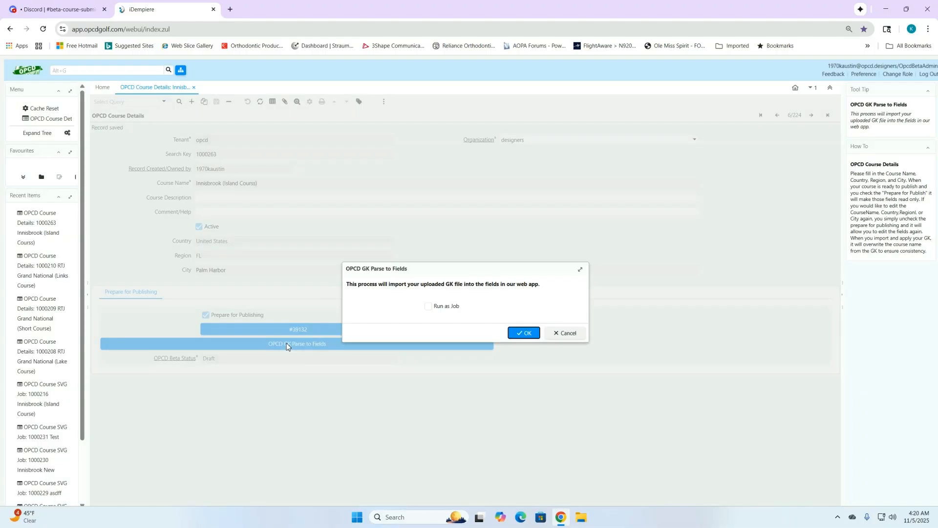
pyautogui.click(527, 335)
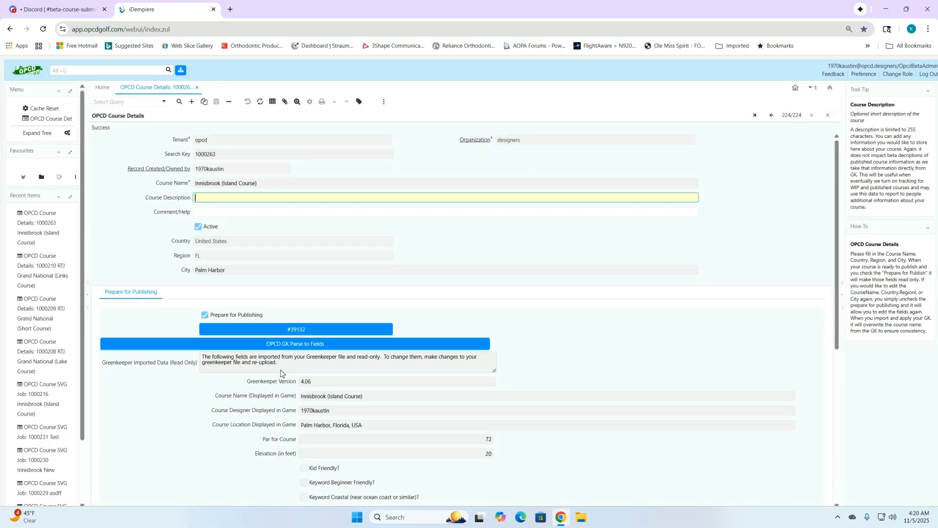
pyautogui.scroll(-4, 283, 373)
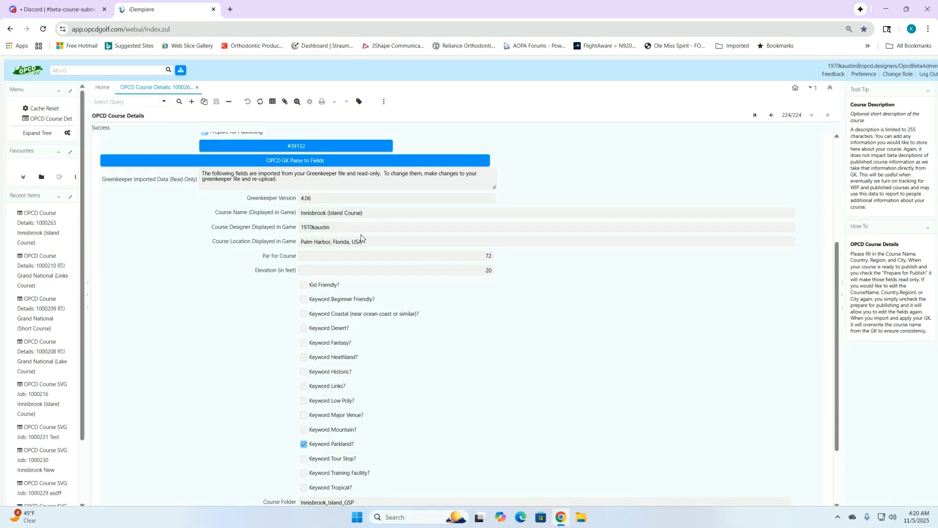
pyautogui.scroll(-2, 337, 289)
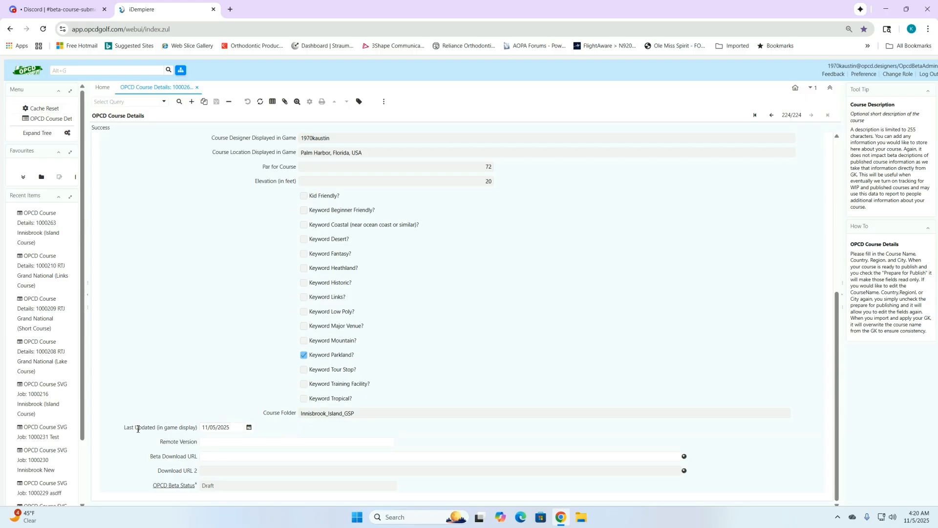
pyautogui.click(211, 444)
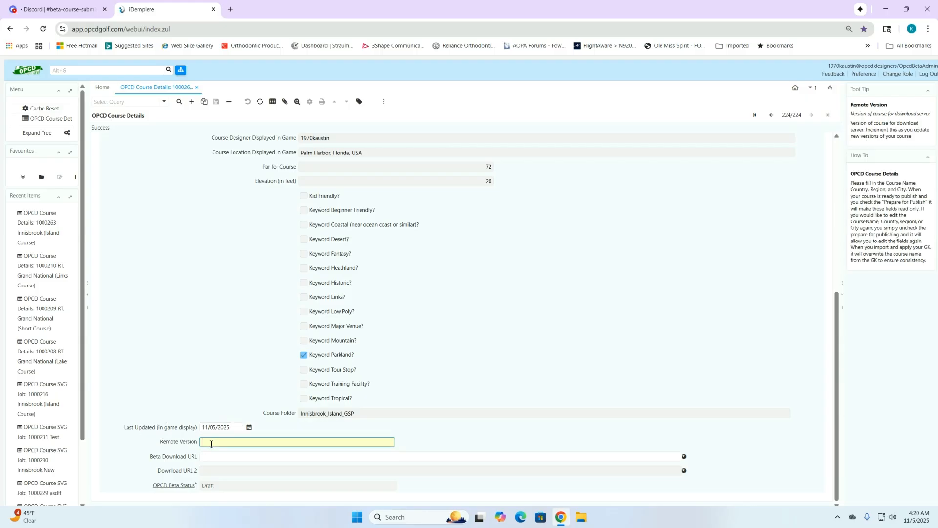
pyautogui.write('1')
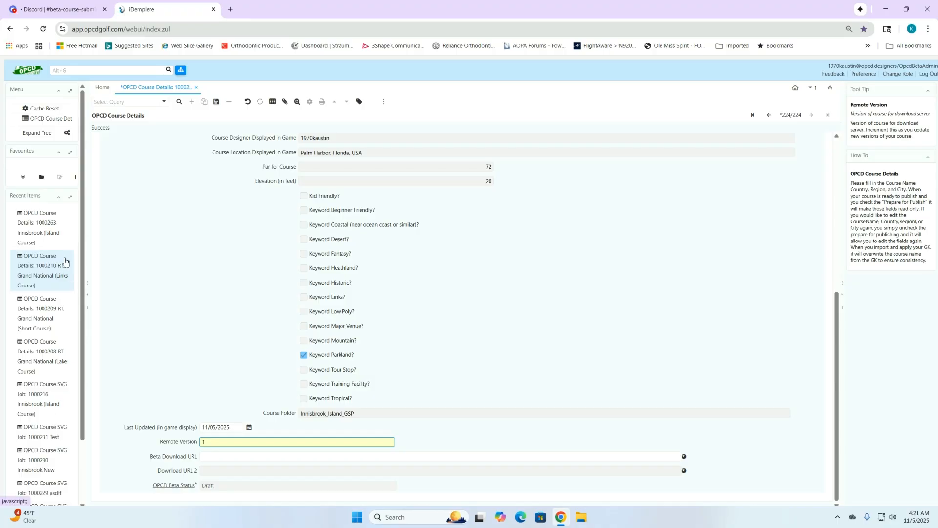
# - Switch to File Explorer and open the GSPro folder inside My Drive on Google Drive (G:)
pyautogui.hotkey('alt', 'Tab')
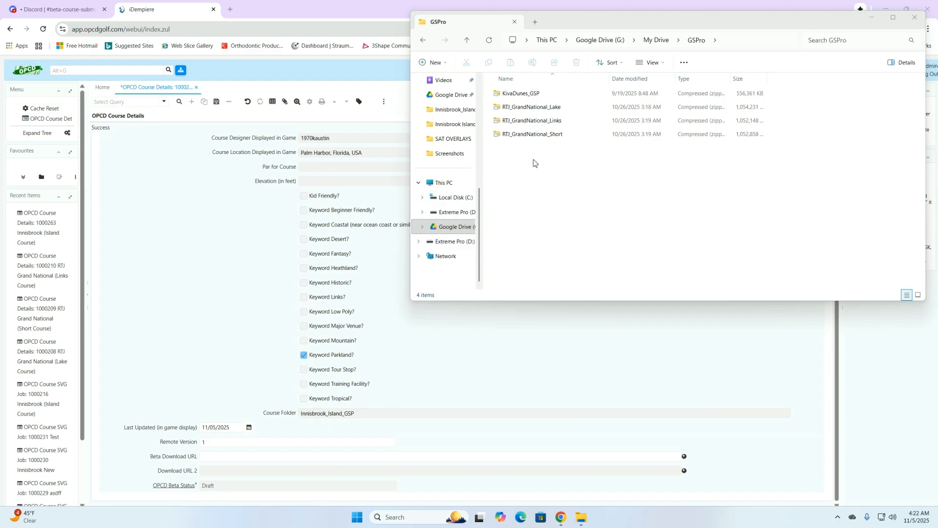
pyautogui.click(468, 41)
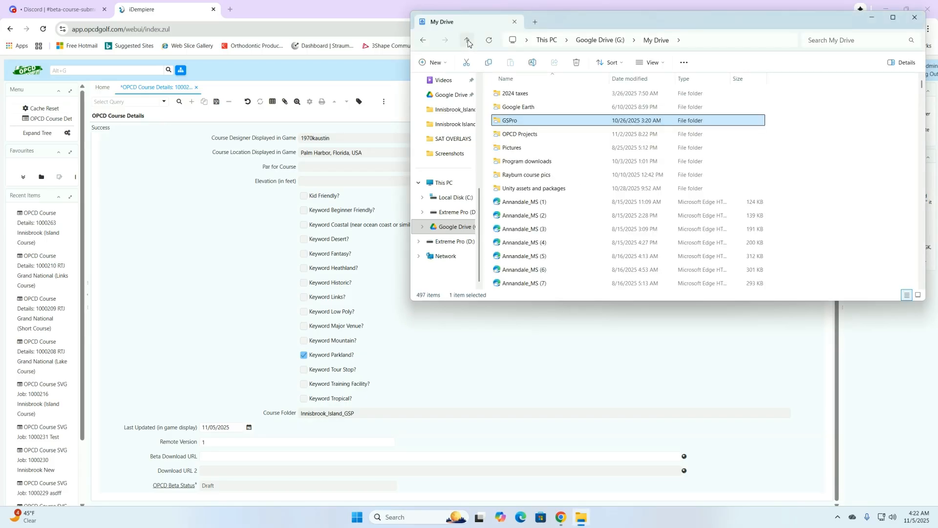
pyautogui.click(467, 41)
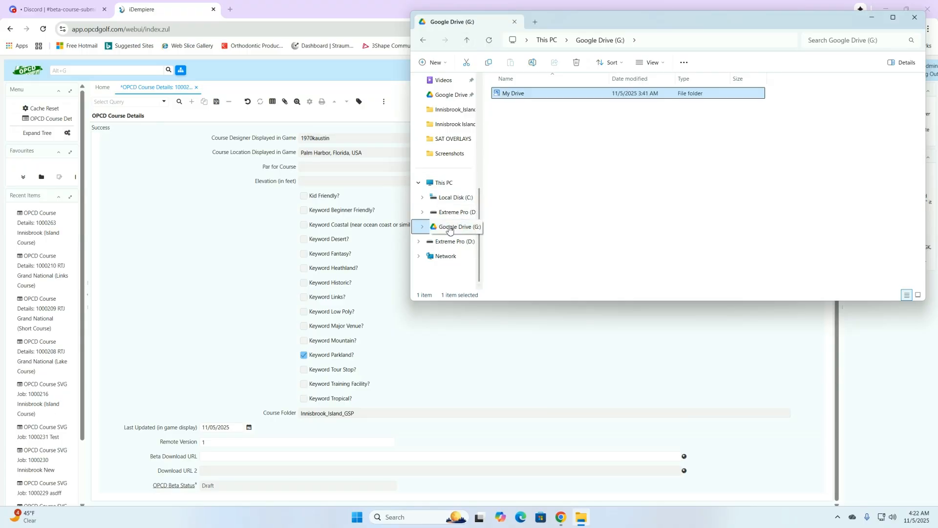
pyautogui.click(450, 228)
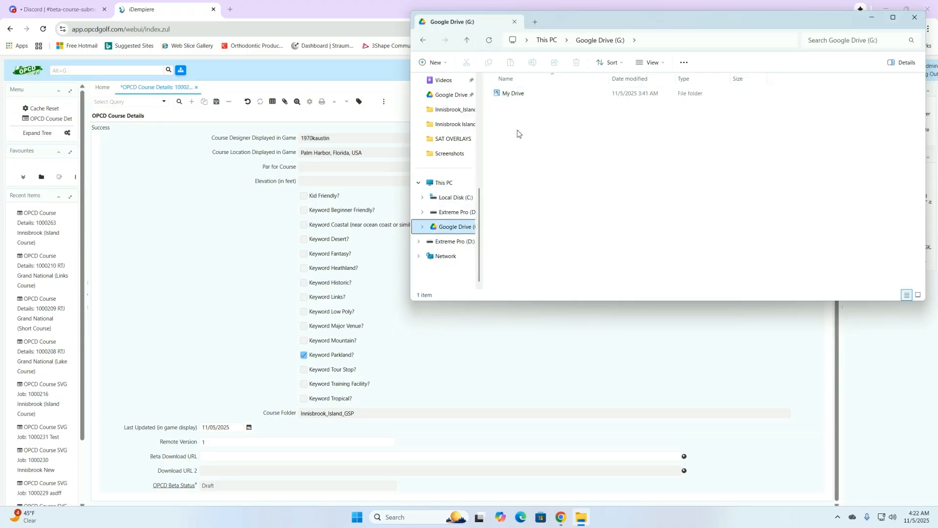
pyautogui.click(515, 94)
pyautogui.doubleClick(516, 95)
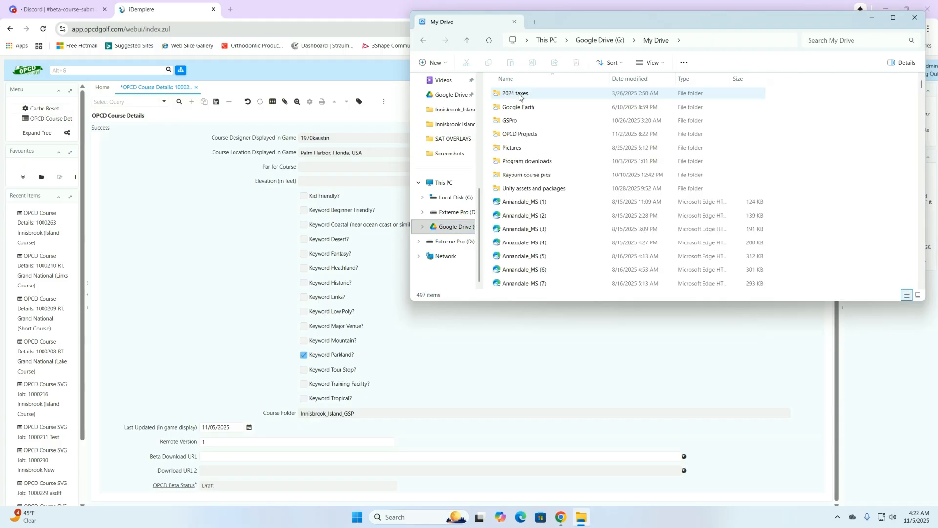
pyautogui.doubleClick(516, 122)
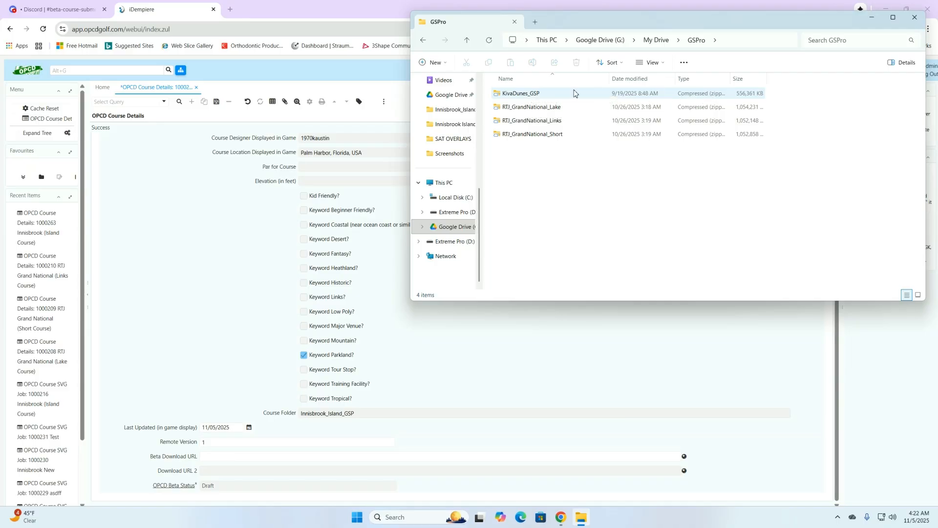
# - Copy the Google Drive sharing link of the KivaDunes_GSP zip file, then close the sharing dialog and minimize File Explorer
pyautogui.rightClick(530, 98)
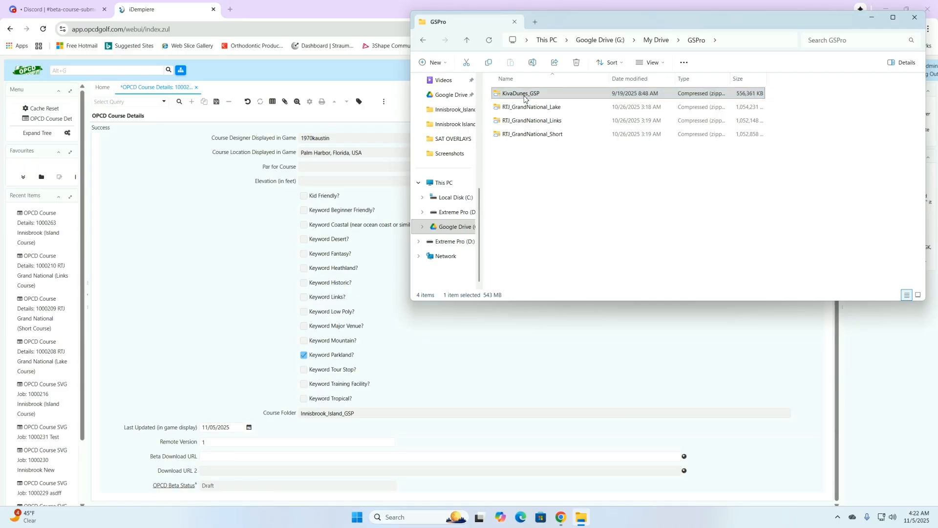
pyautogui.click(500, 172)
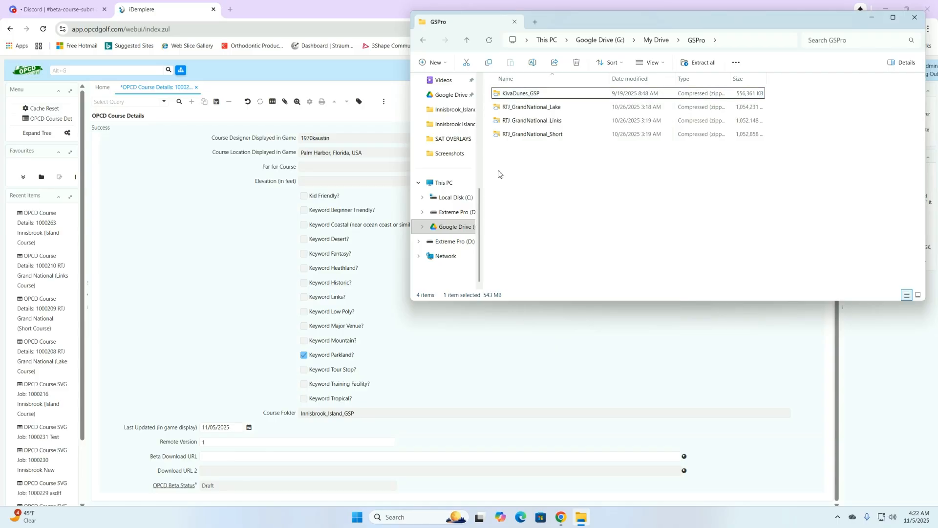
pyautogui.rightClick(529, 94)
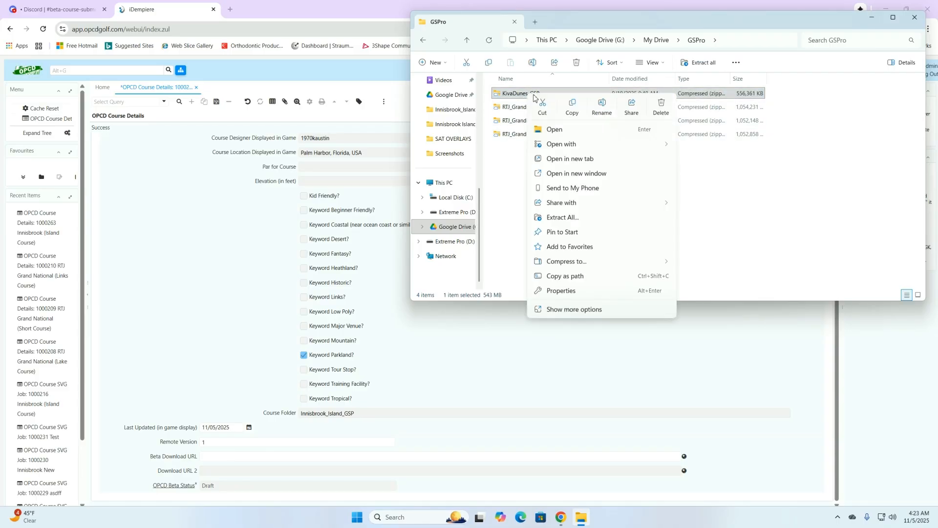
pyautogui.click(573, 311)
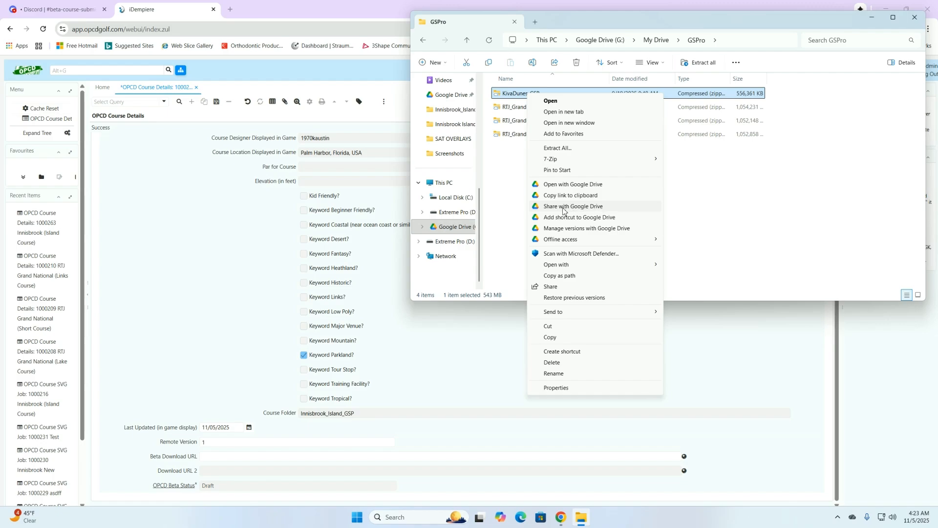
pyautogui.click(569, 207)
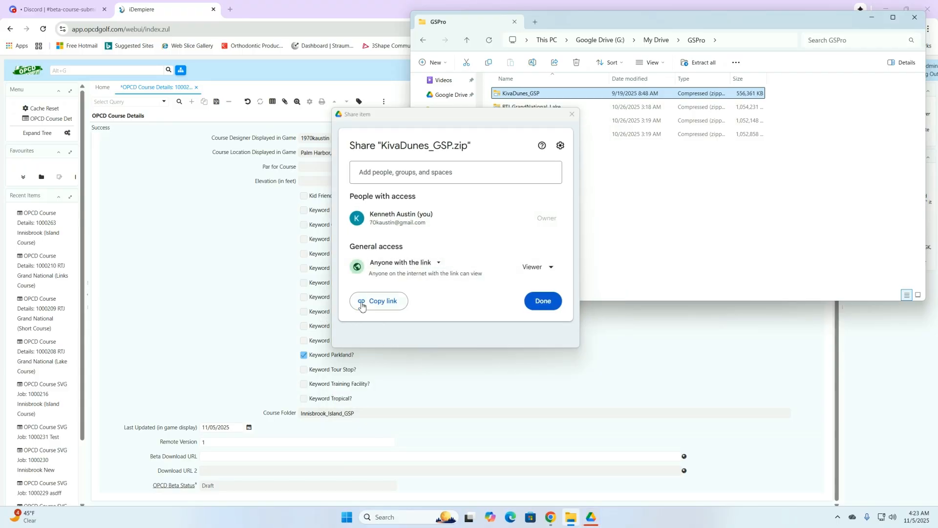
pyautogui.click(379, 301)
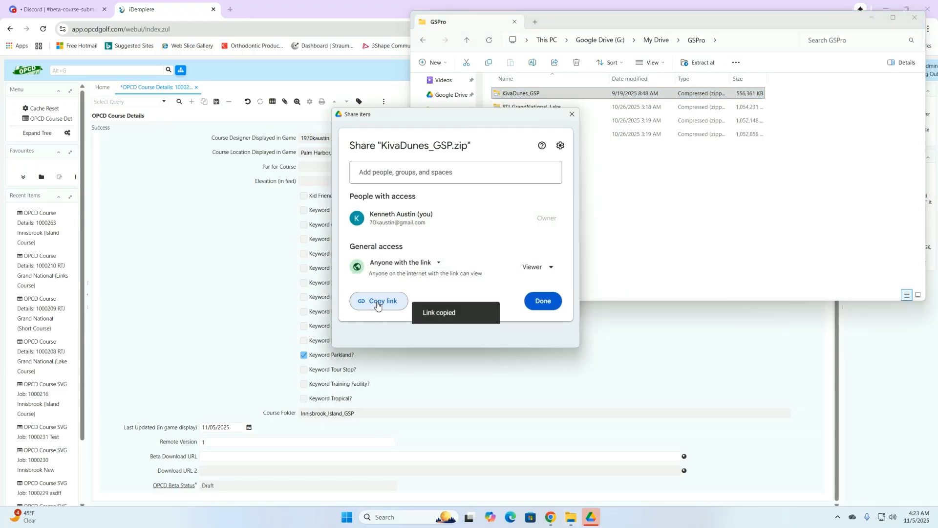
pyautogui.click(543, 300)
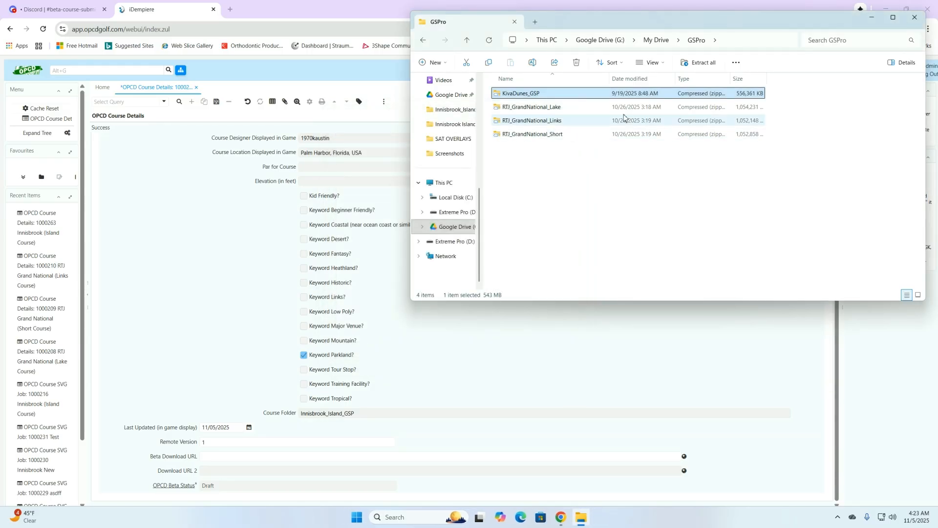
pyautogui.click(872, 17)
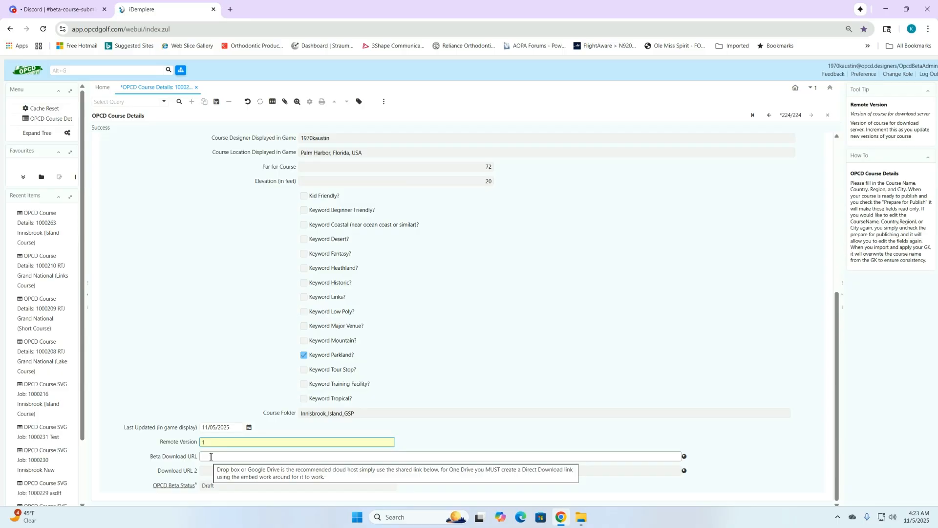
# - Paste the copied Google Drive link as the Beta Download URL and dismiss the resulting message
pyautogui.click(211, 457)
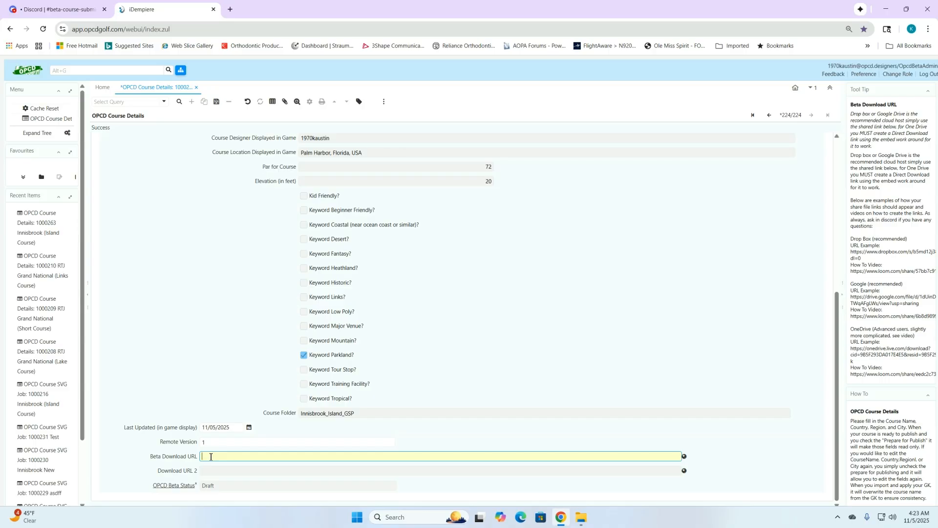
pyautogui.hotkey('ctrl', 'v')
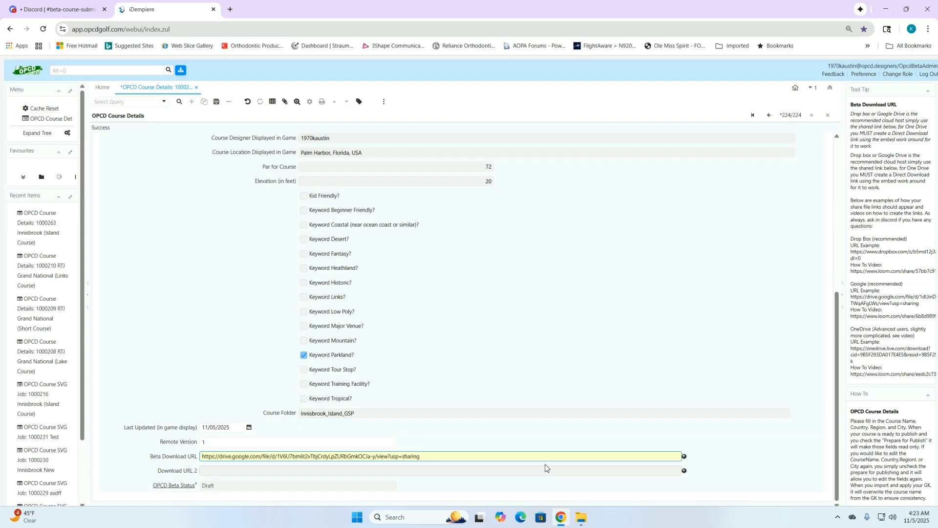
pyautogui.press('Tab')
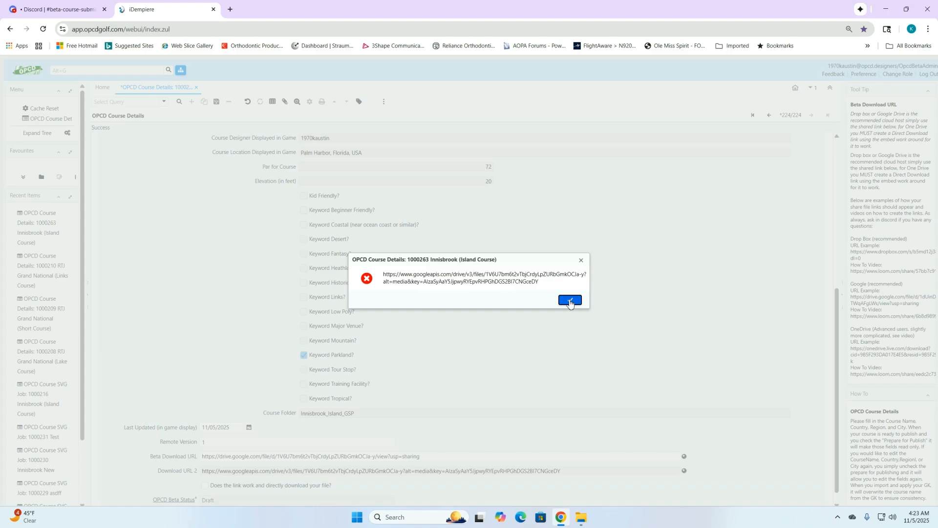
pyautogui.click(569, 301)
# - Test Download URL 2 by downloading its zip file and examining the contents of the KivaDunes_GSP folder inside
pyautogui.scroll(-1, 451, 460)
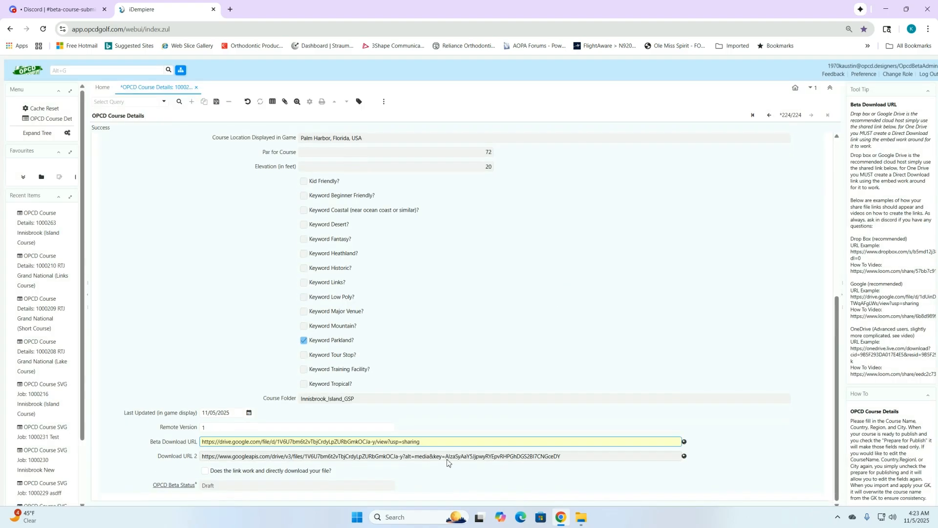
pyautogui.scroll(1, 391, 452)
pyautogui.scroll(-1, 472, 468)
pyautogui.click(685, 457)
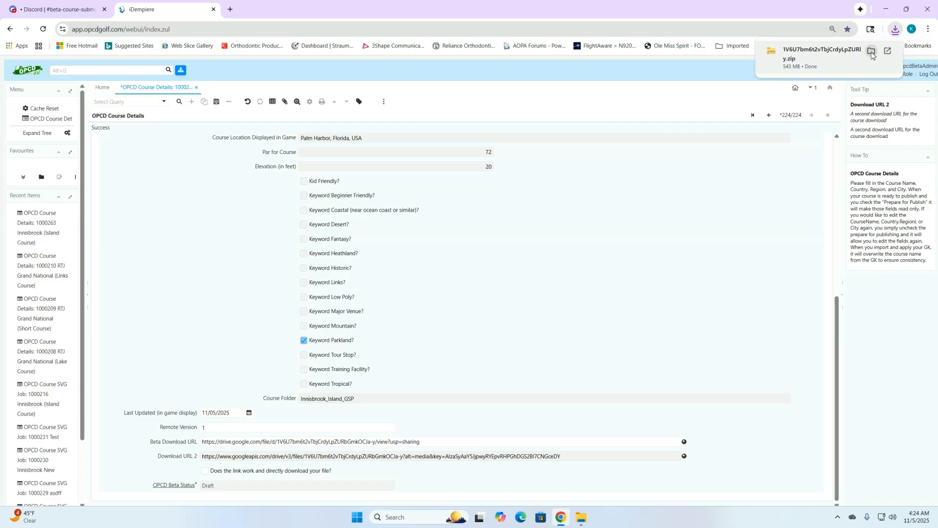
pyautogui.click(872, 52)
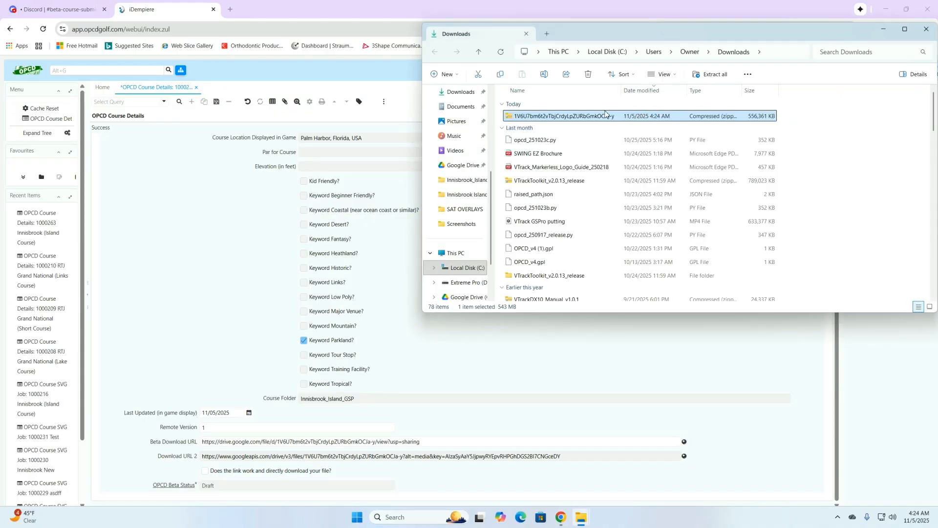
pyautogui.doubleClick(562, 118)
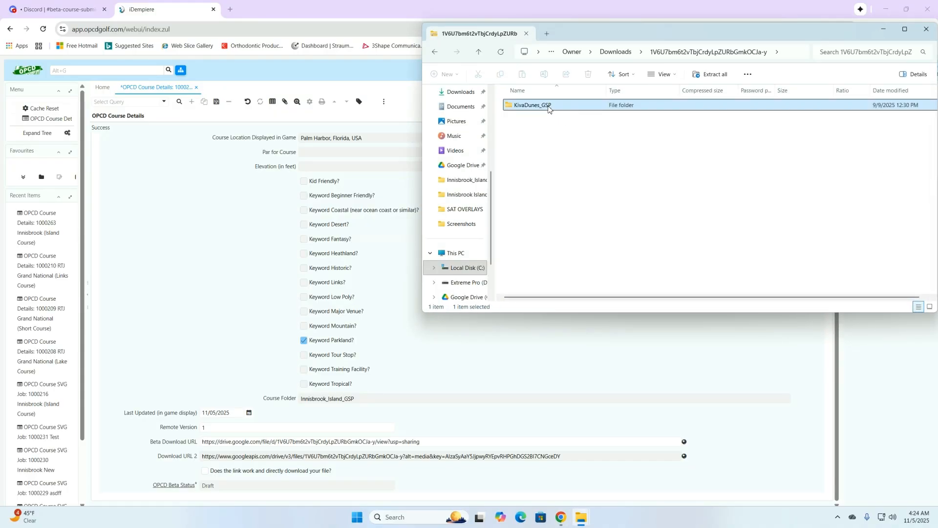
pyautogui.doubleClick(548, 107)
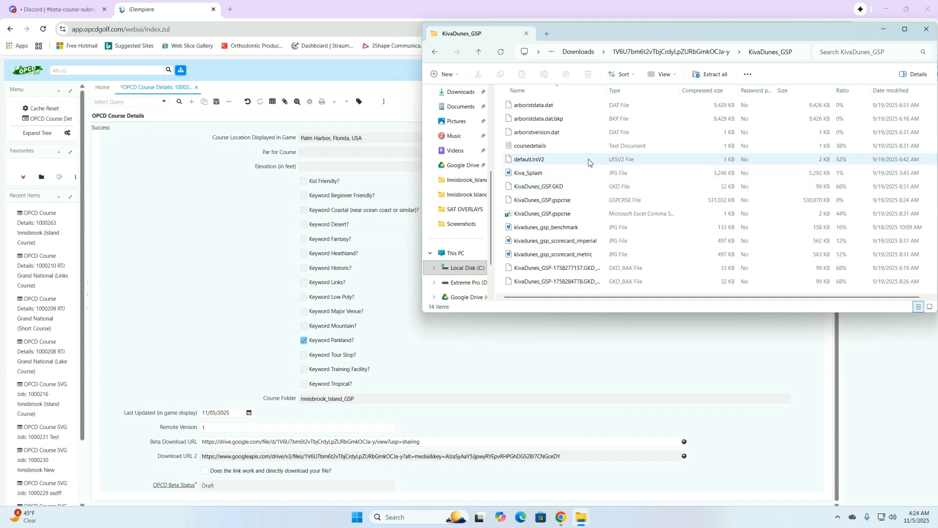
pyautogui.click(884, 33)
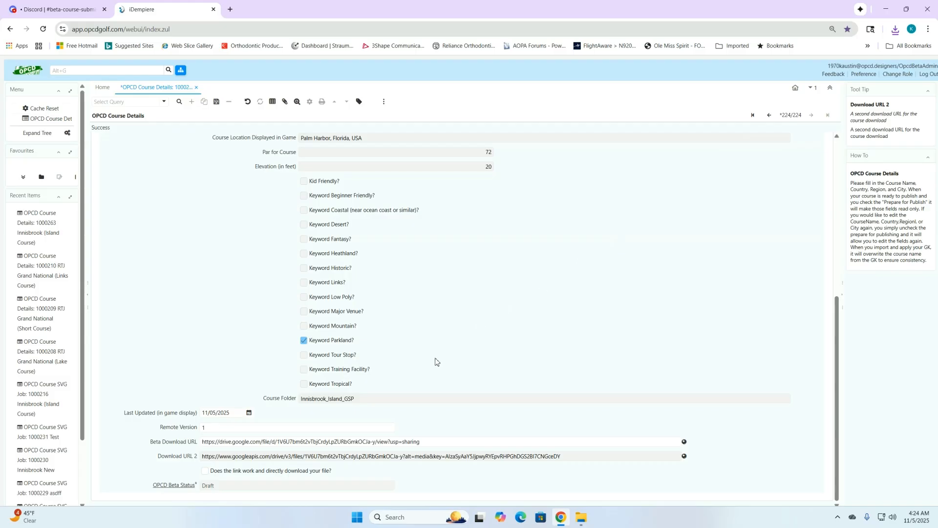
# - Mark the link as working and directly downloading the file, then run the groovy:JackalCloneProcess
pyautogui.click(205, 472)
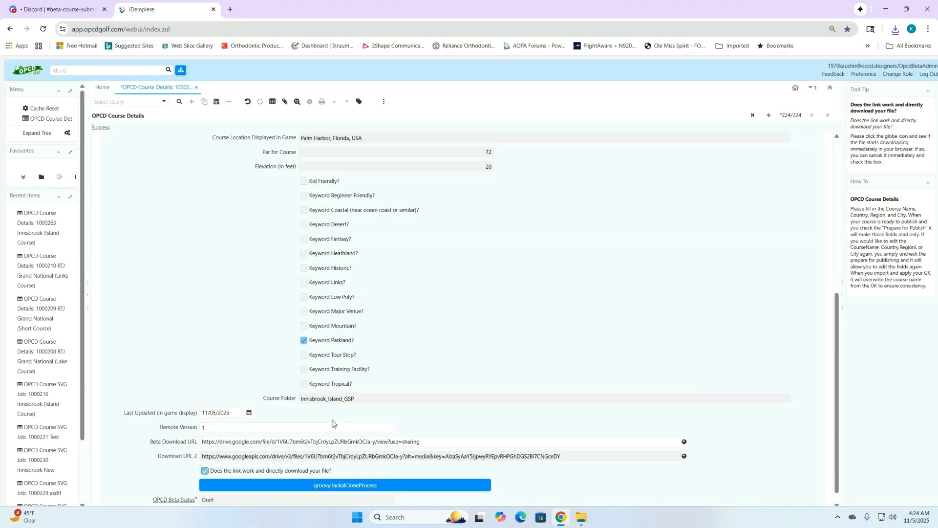
pyautogui.scroll(-1, 474, 346)
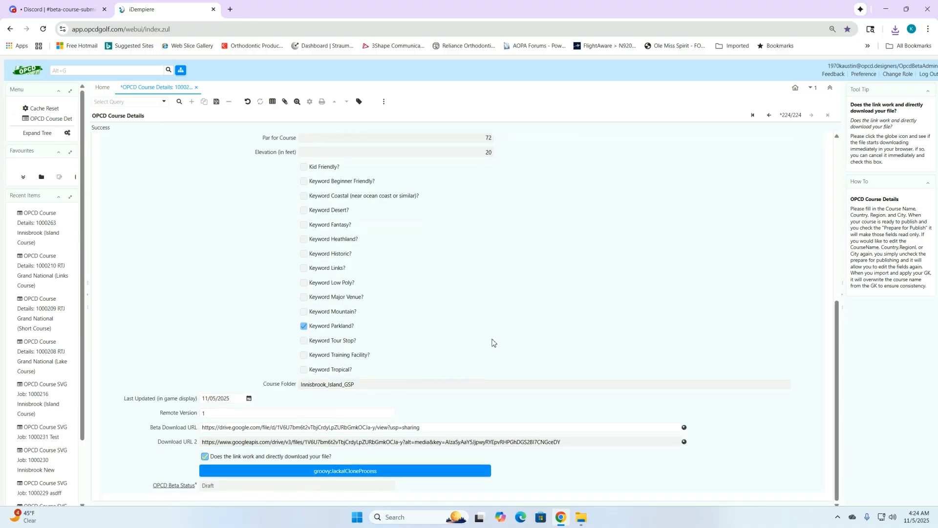
pyautogui.click(357, 471)
pyautogui.click(340, 472)
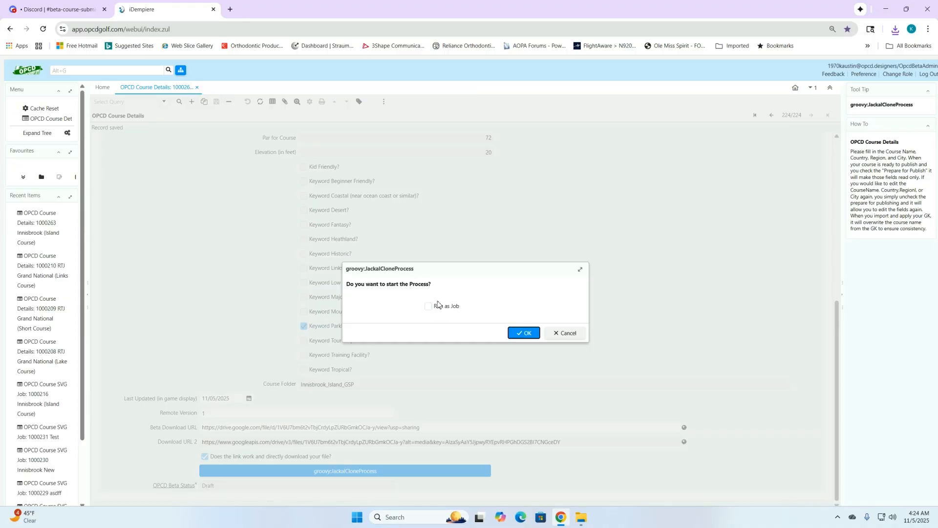
pyautogui.click(526, 335)
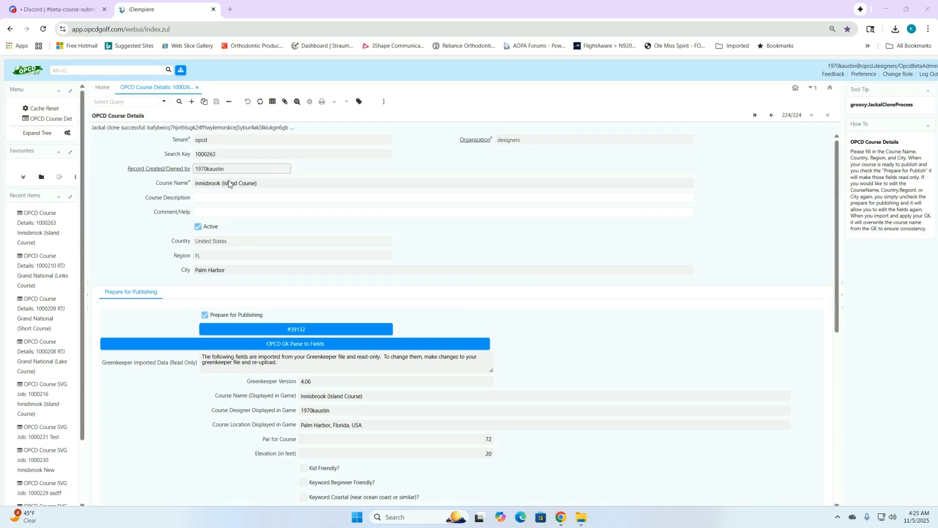
# - Test the Jackal DownloadURL by starting its download, then cancel the download and close the download history
pyautogui.scroll(-7, 538, 250)
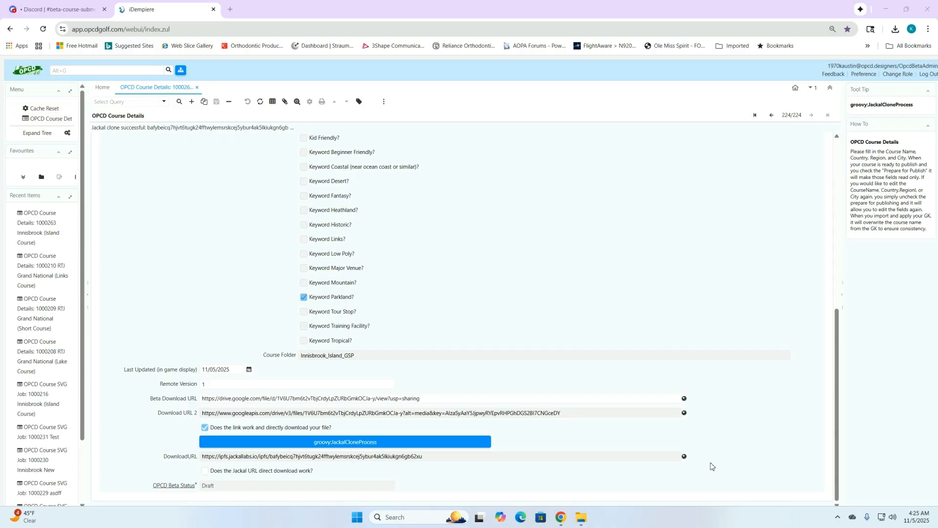
pyautogui.click(686, 457)
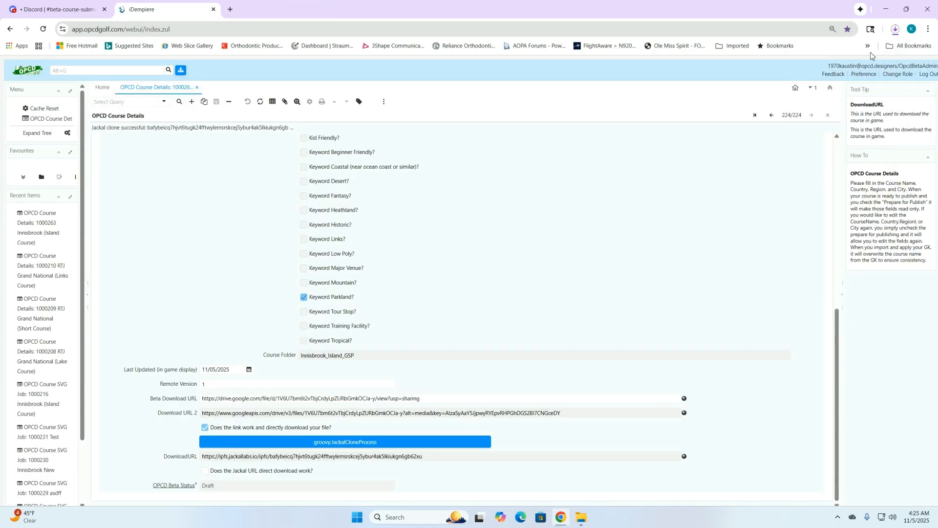
pyautogui.click(896, 32)
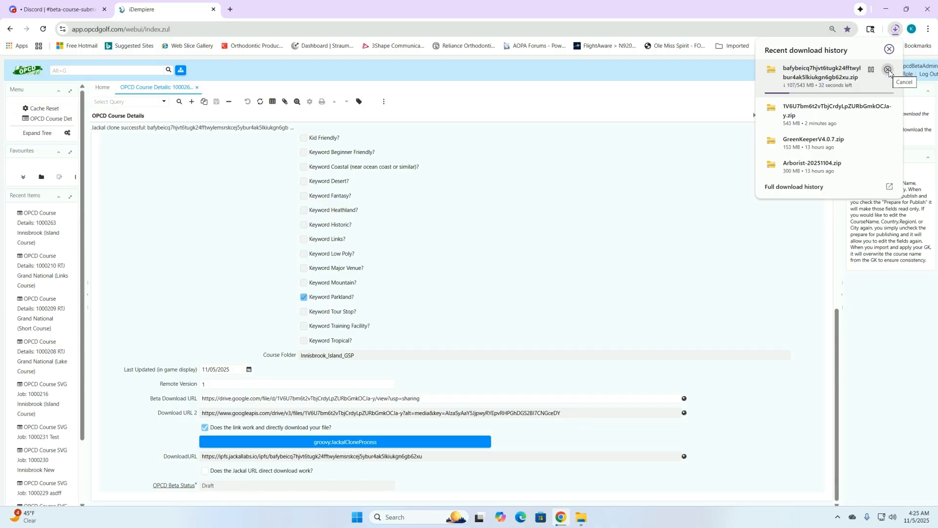
pyautogui.click(889, 70)
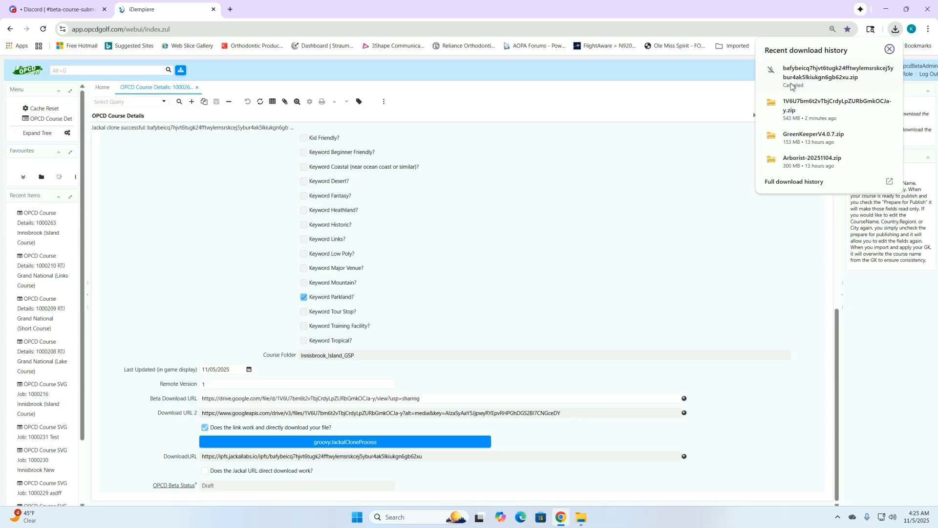
pyautogui.click(890, 49)
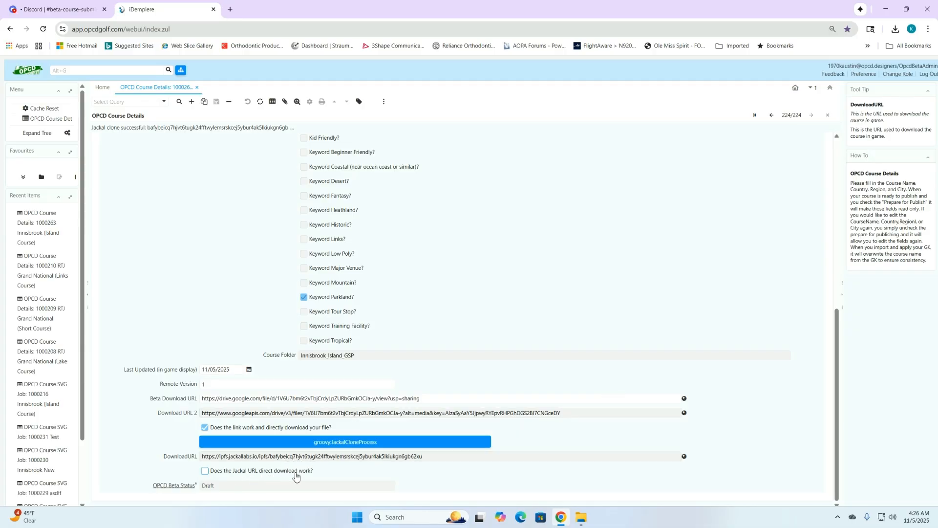
# - Confirm that the Jackal URL direct download works, then run OPCD_SUBMIT_BETA and check the course's beta status
pyautogui.click(205, 472)
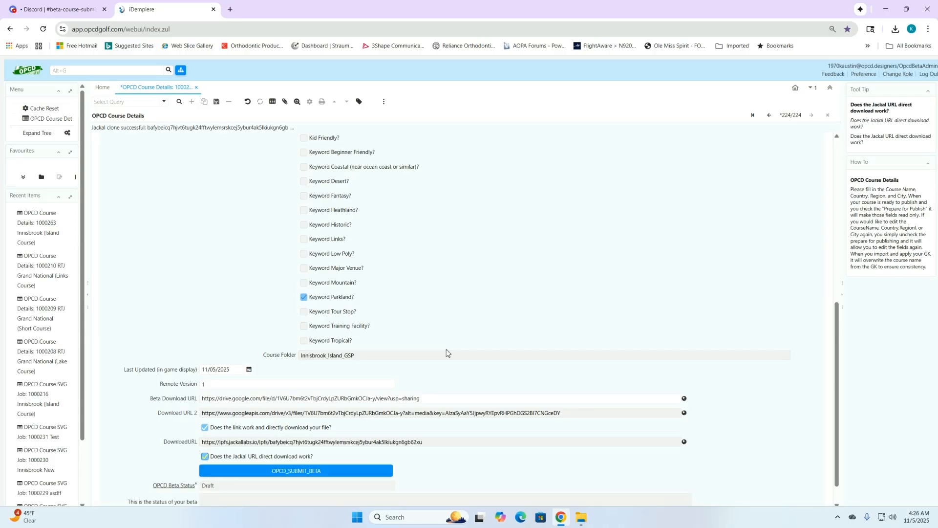
pyautogui.scroll(-1, 446, 352)
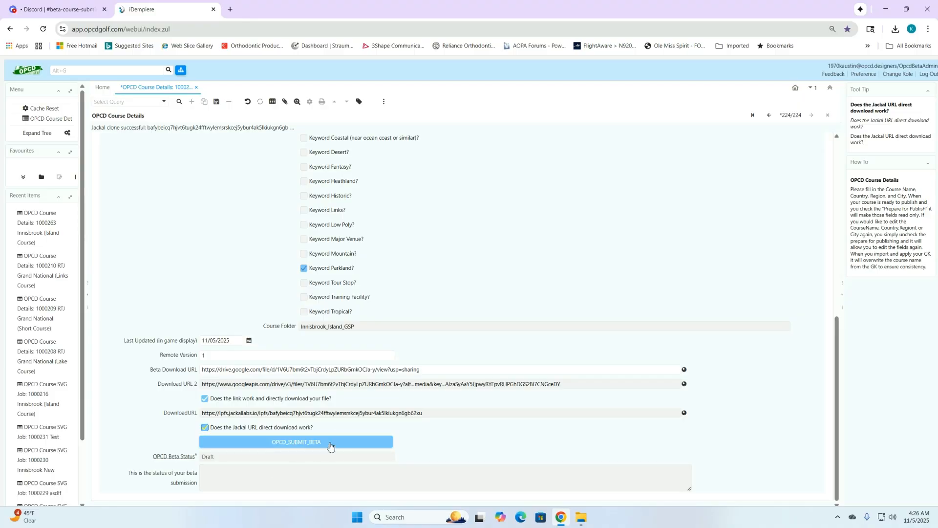
pyautogui.click(294, 443)
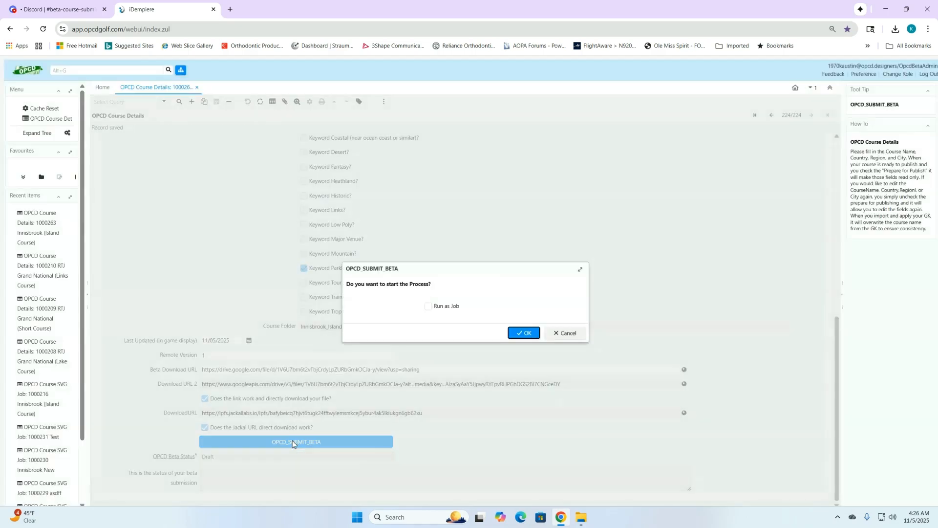
pyautogui.click(527, 334)
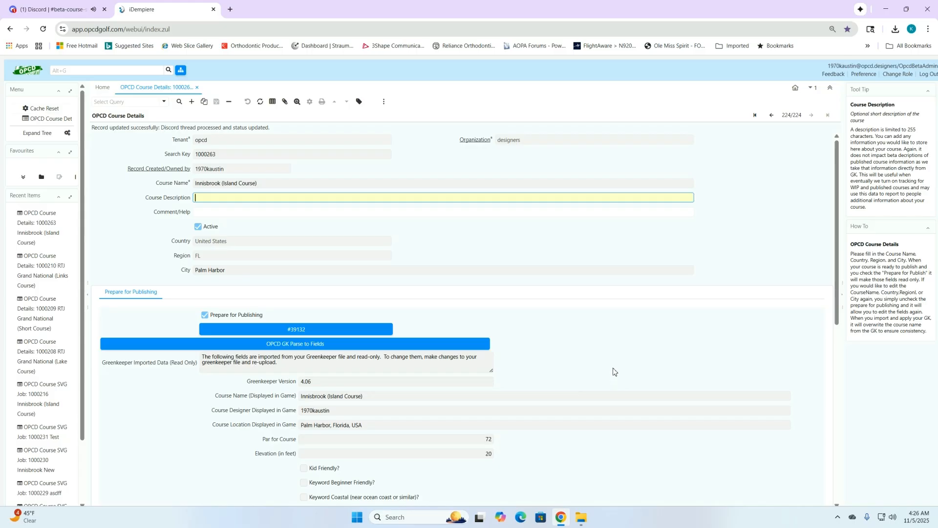
pyautogui.scroll(-7, 618, 371)
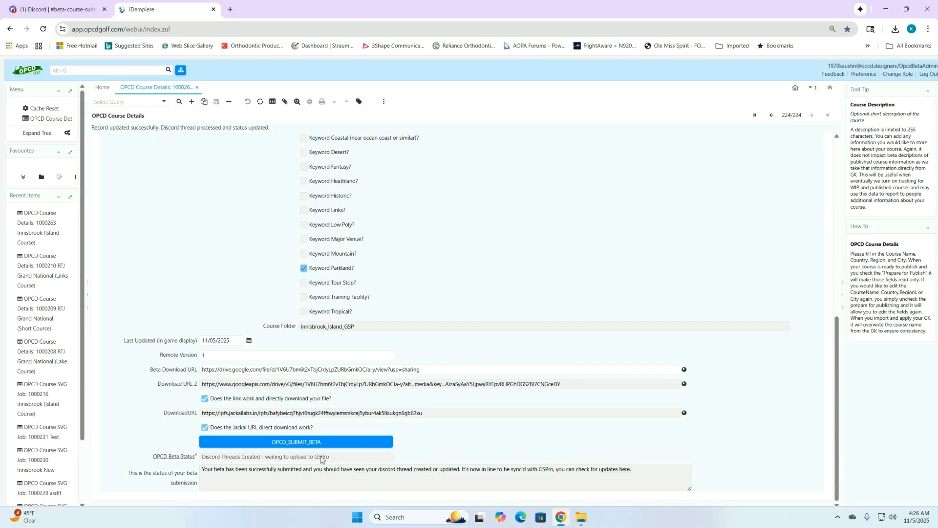
# - Switch to Discord and open the Innisbrook (Island Course) Version 1 post in the new-beta-test-forum channel
pyautogui.click(44, 10)
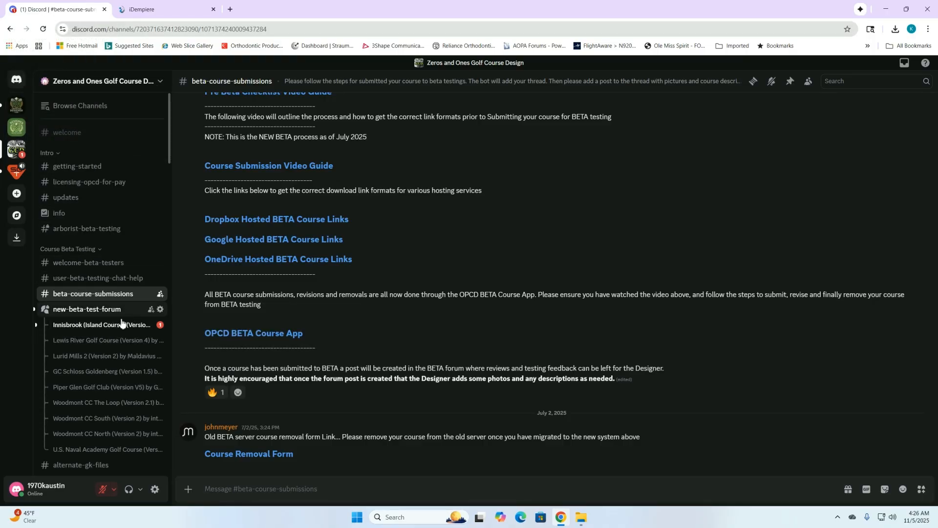
pyautogui.scroll(-1, 92, 249)
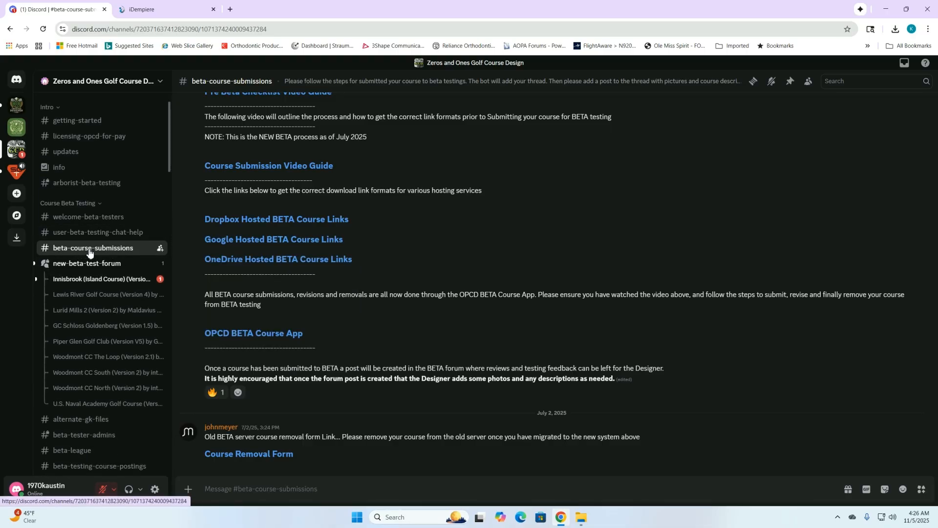
pyautogui.click(88, 266)
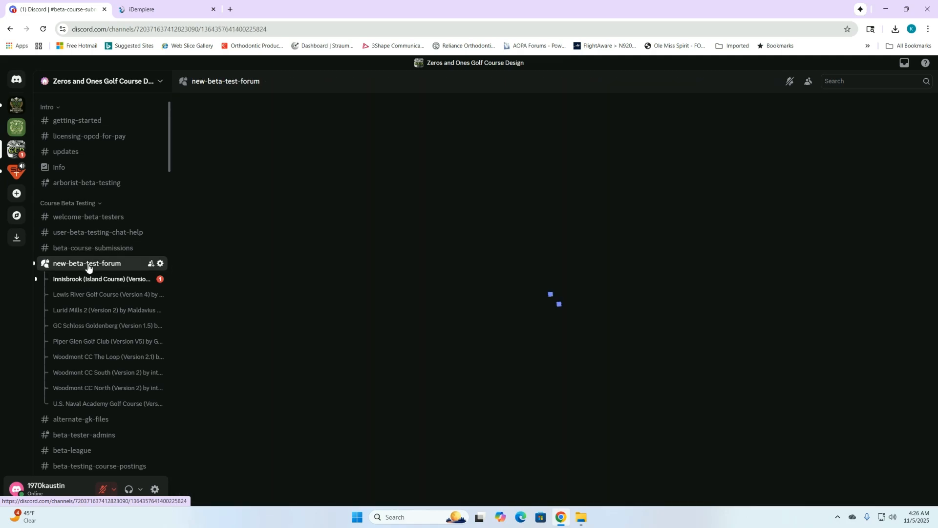
pyautogui.moveTo(94, 269)
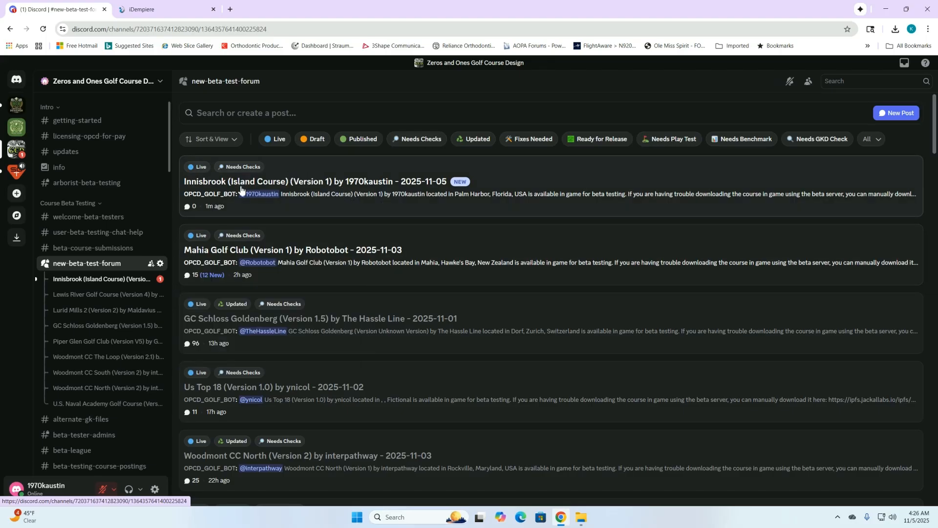
pyautogui.click(332, 183)
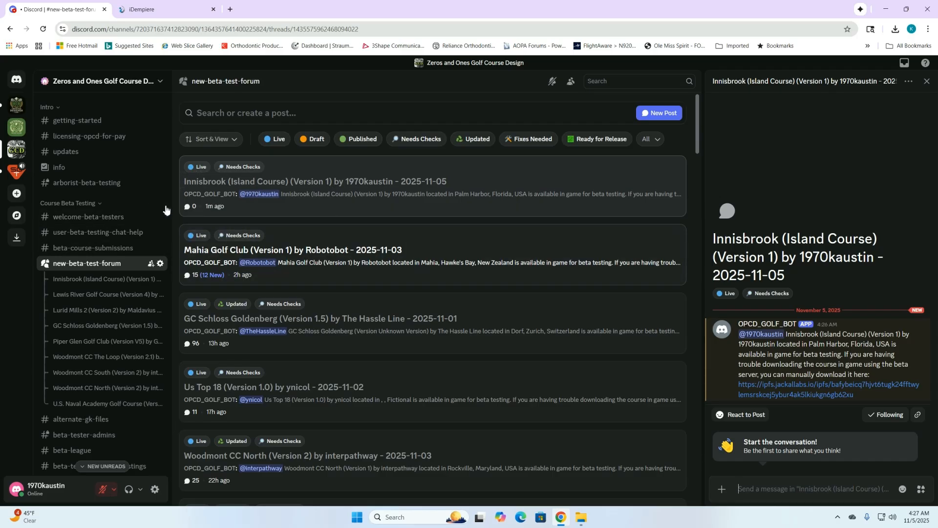
# - Return to iDempiere, refresh the Innisbrook (Island Course) record and review its details down to the beta status
pyautogui.click(148, 15)
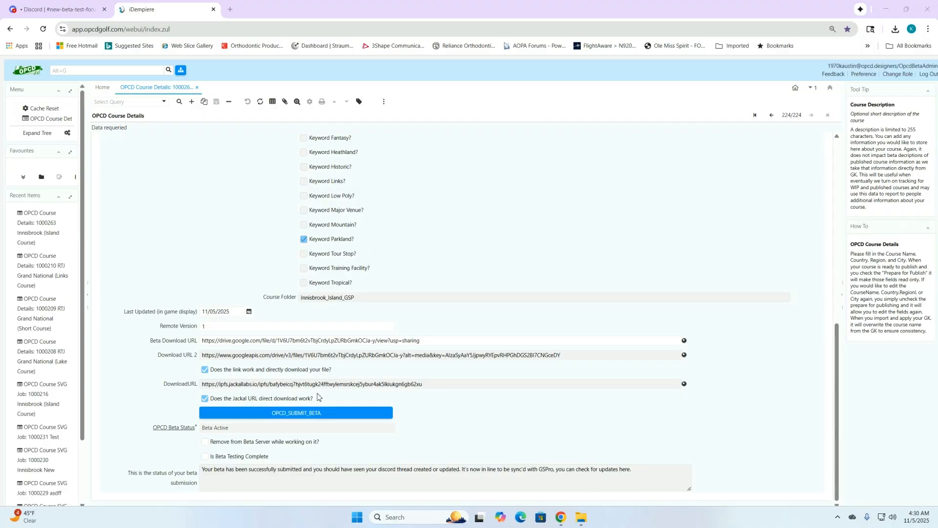
pyautogui.scroll(15, 316, 394)
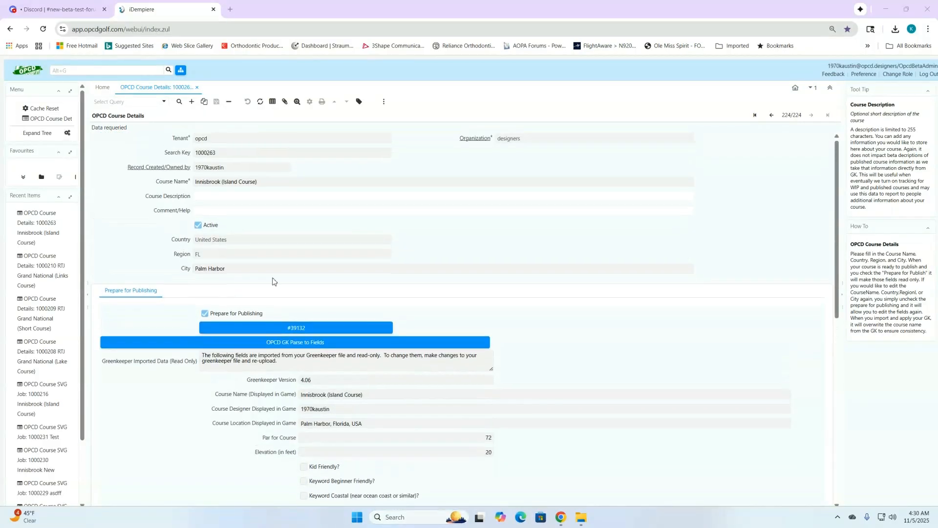
pyautogui.click(261, 102)
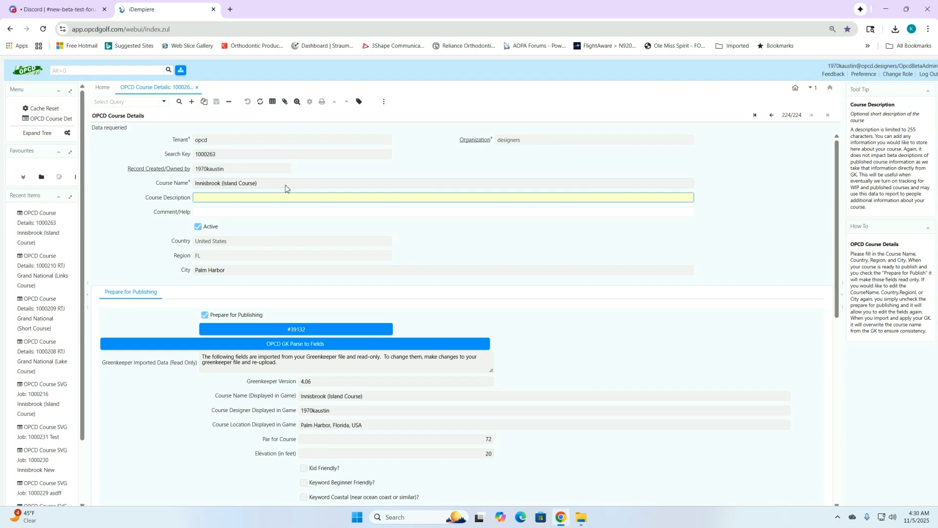
pyautogui.scroll(-1, 254, 181)
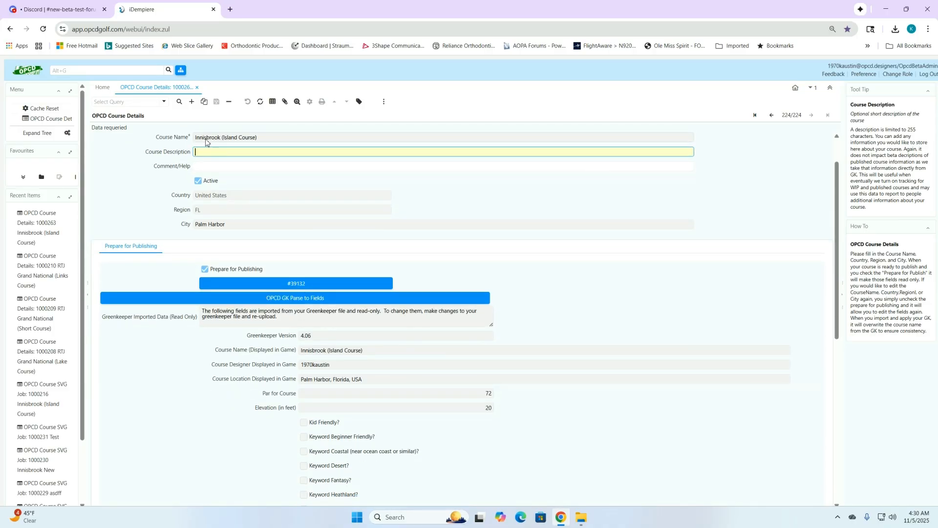
pyautogui.scroll(1, 318, 259)
pyautogui.scroll(-8, 325, 249)
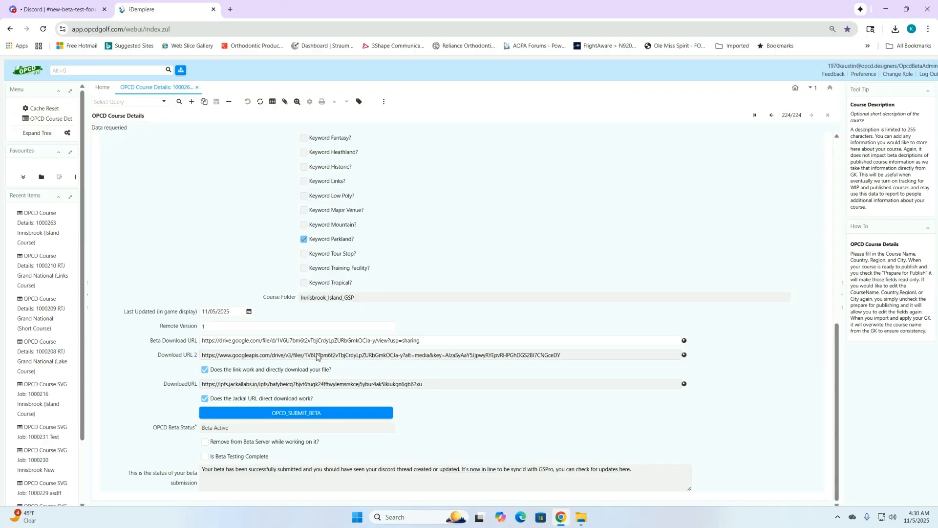
# - Set the course's Remote Version to 2
pyautogui.scroll(1, 319, 356)
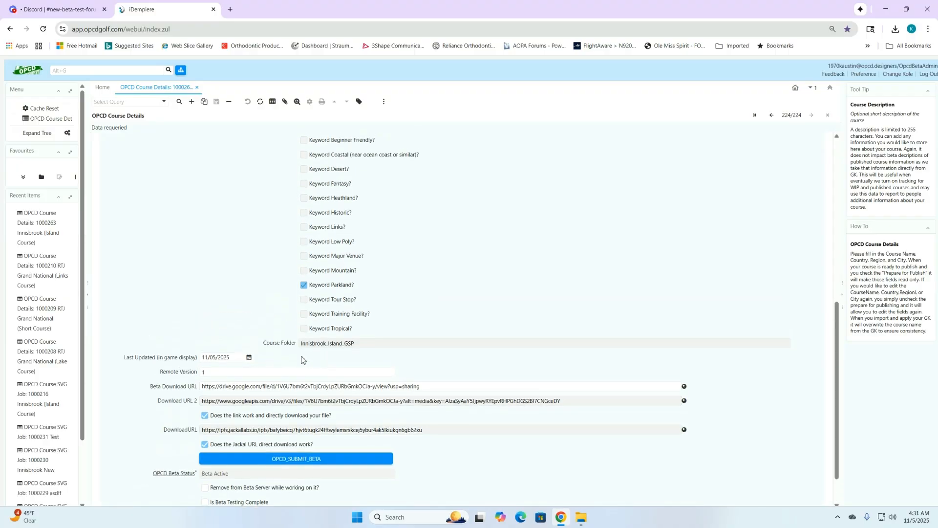
pyautogui.click(208, 373)
pyautogui.press('BackSpace')
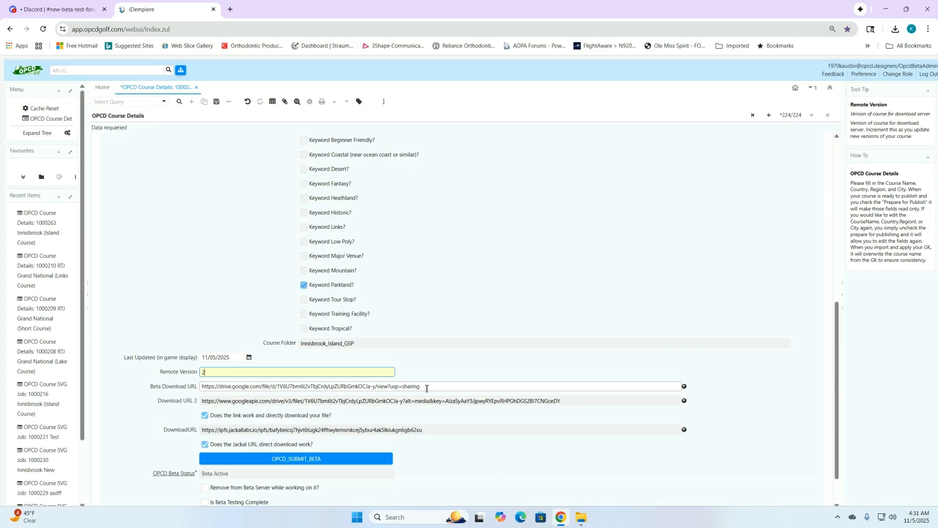
# - Copy the Google Drive link from Beta Download URL, then clear that field to reset the download settings
pyautogui.moveTo(427, 389); pyautogui.dragTo(184, 396)
pyautogui.hotkey('ctrl', 'c')
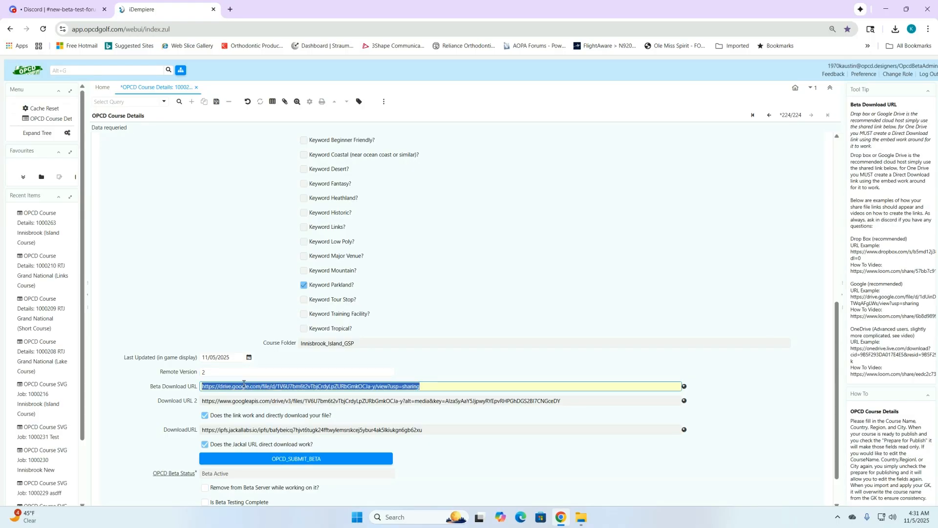
pyautogui.press('BackSpace')
pyautogui.click(286, 402)
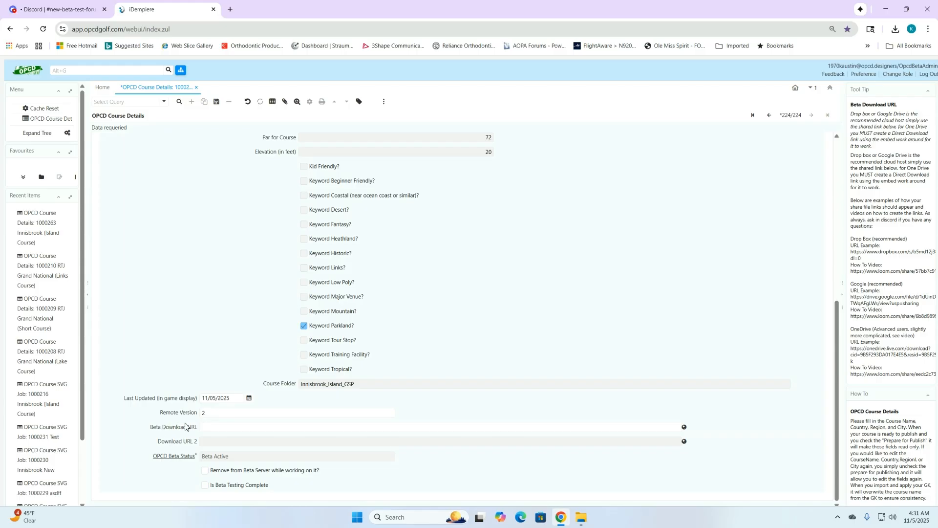
# - Paste the copied Google Drive link back in as the Beta Download URL and dismiss the resulting message
pyautogui.click(209, 427)
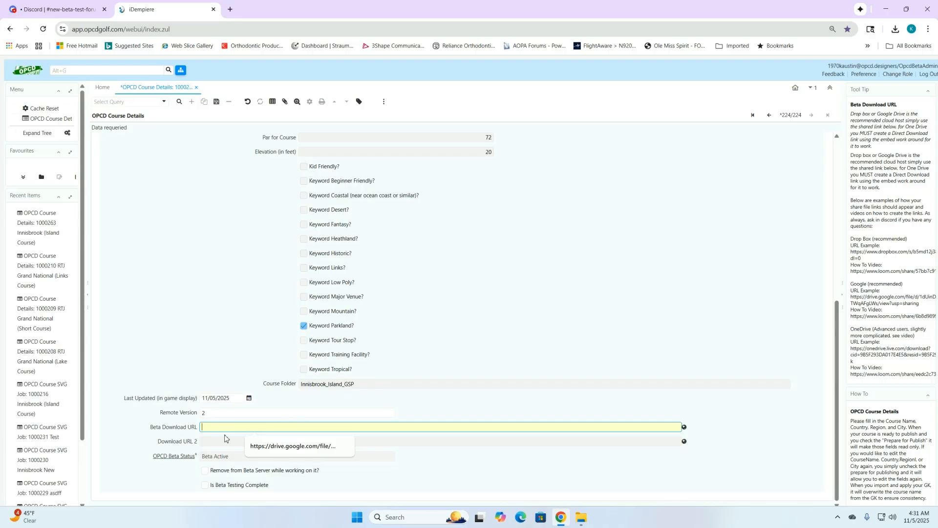
pyautogui.hotkey('ctrl', 'v')
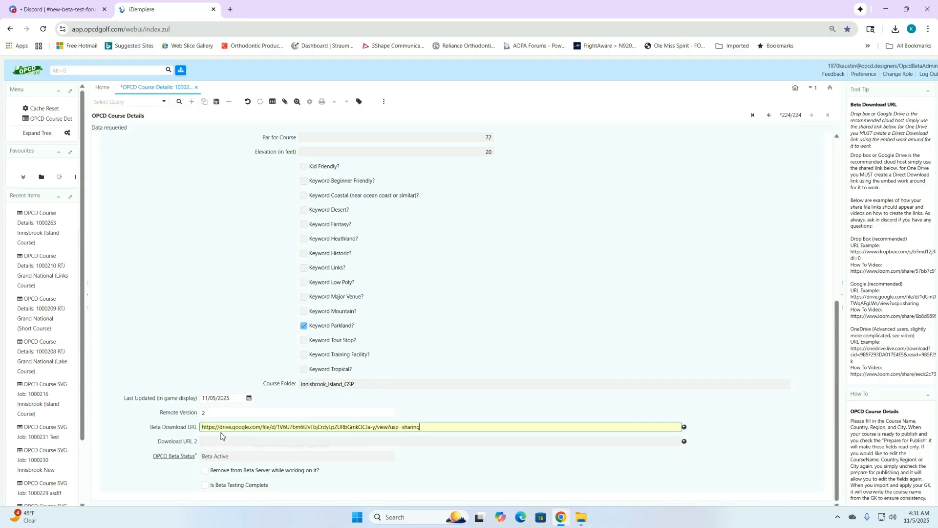
pyautogui.click(369, 442)
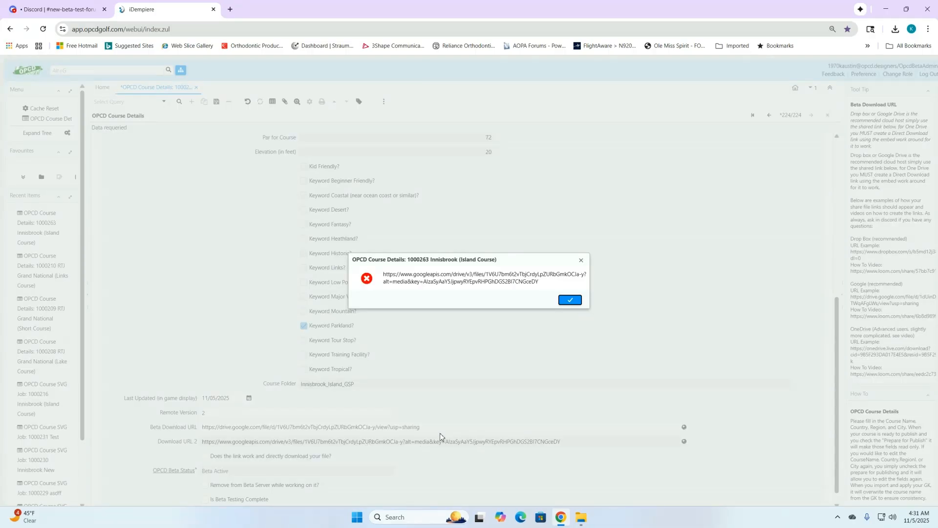
pyautogui.click(570, 300)
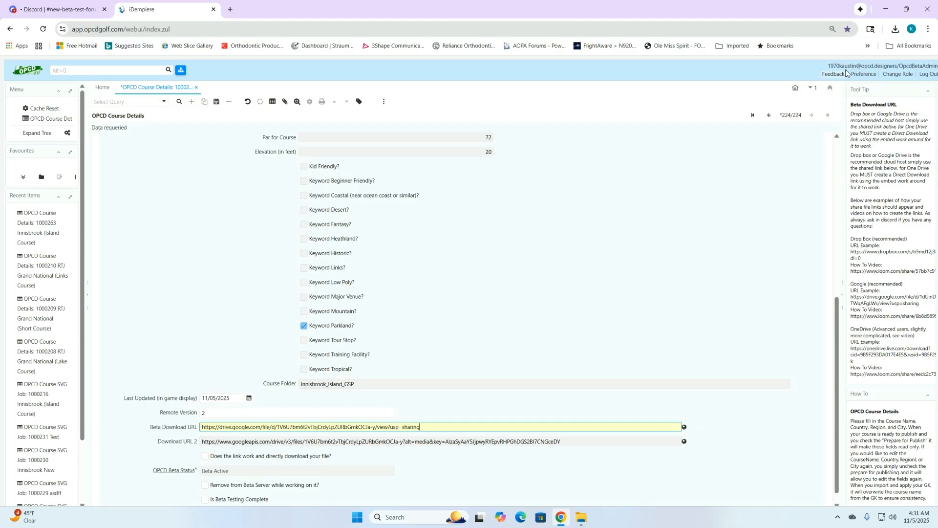
# - Mark the regenerated Download URL 2 as working and directly downloading the file, then run groovy:JackalCloneProcess for the new version
pyautogui.click(206, 457)
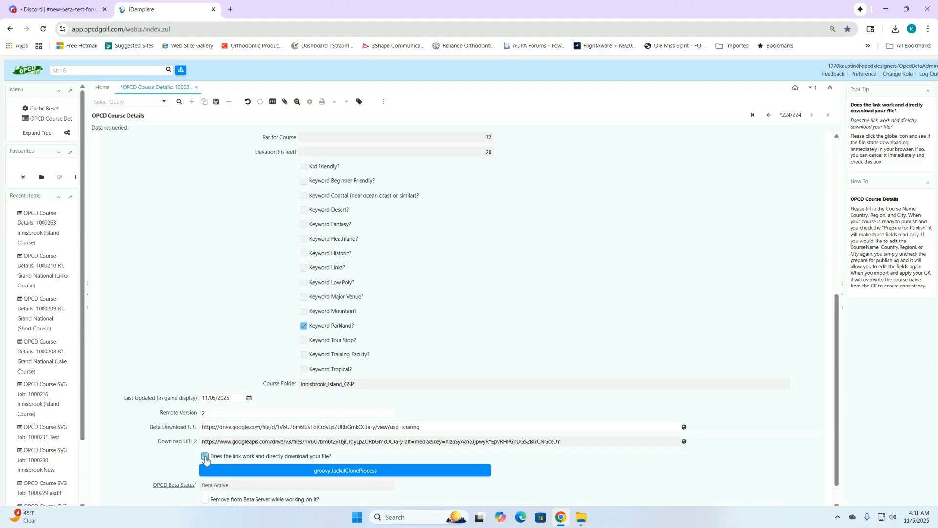
pyautogui.scroll(-1, 355, 464)
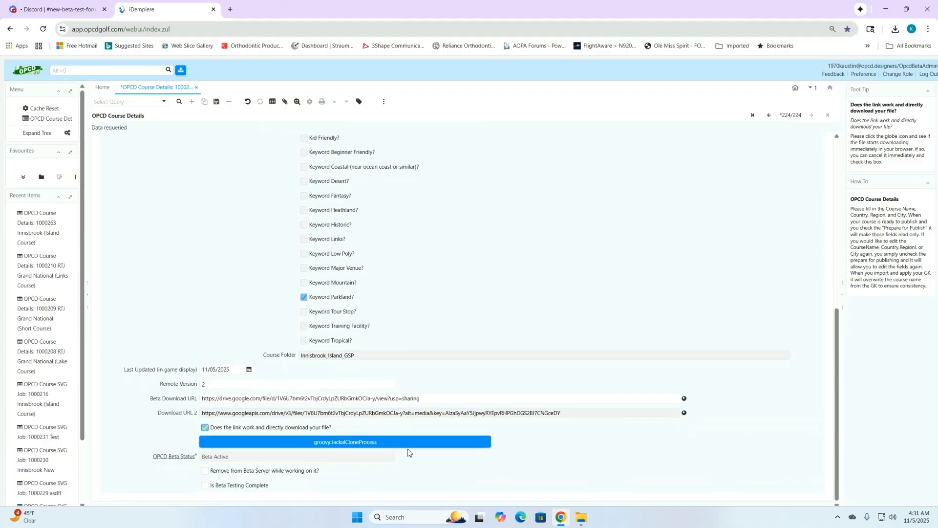
pyautogui.click(339, 443)
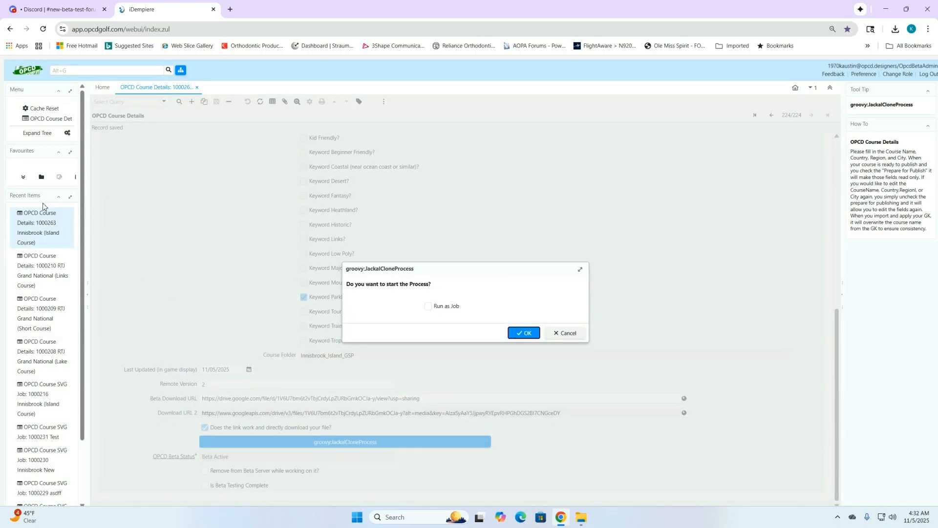
pyautogui.press('Return')
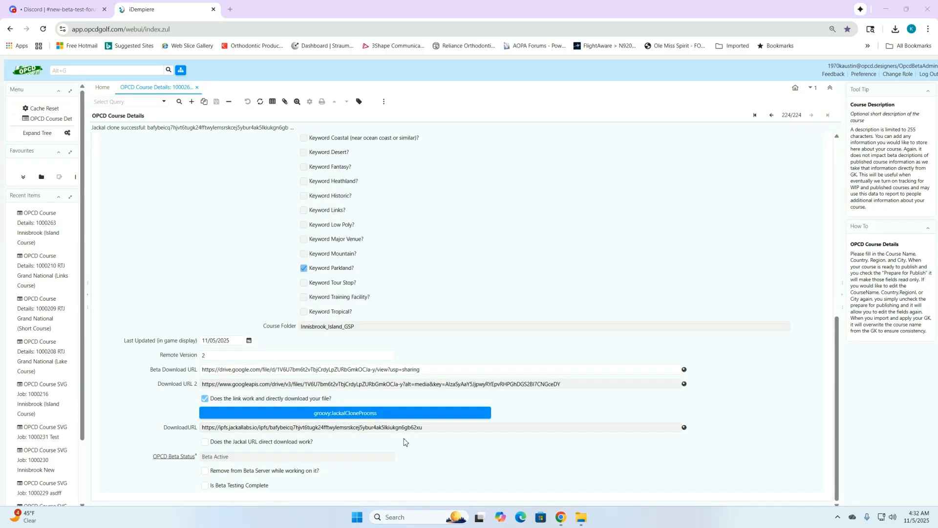
# - Confirm the new Jackal URL direct download and resubmit the course as version 2 with OPCD_SUBMIT_BETA
pyautogui.click(205, 441)
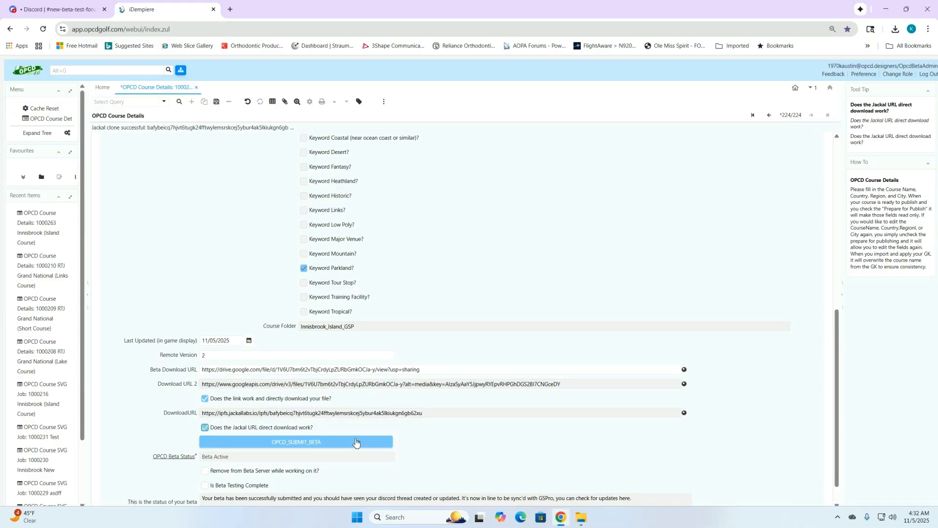
pyautogui.click(295, 445)
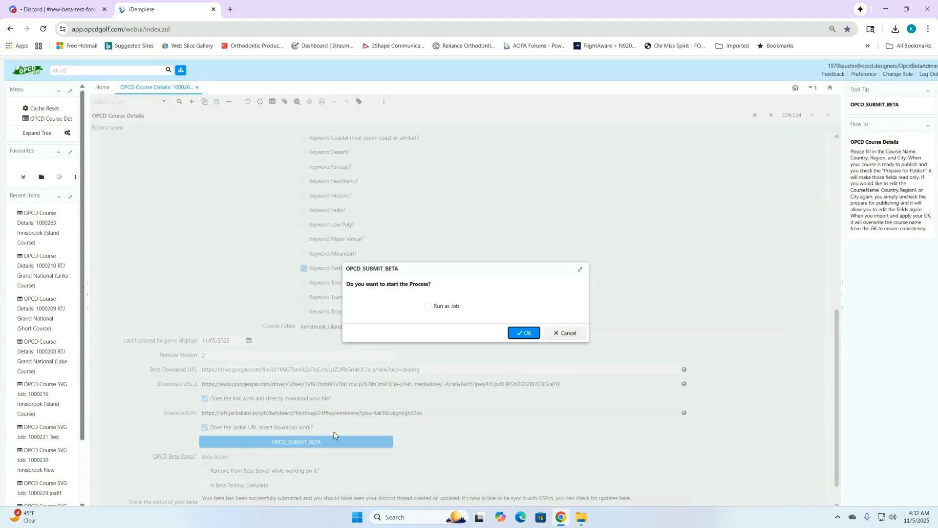
pyautogui.click(528, 336)
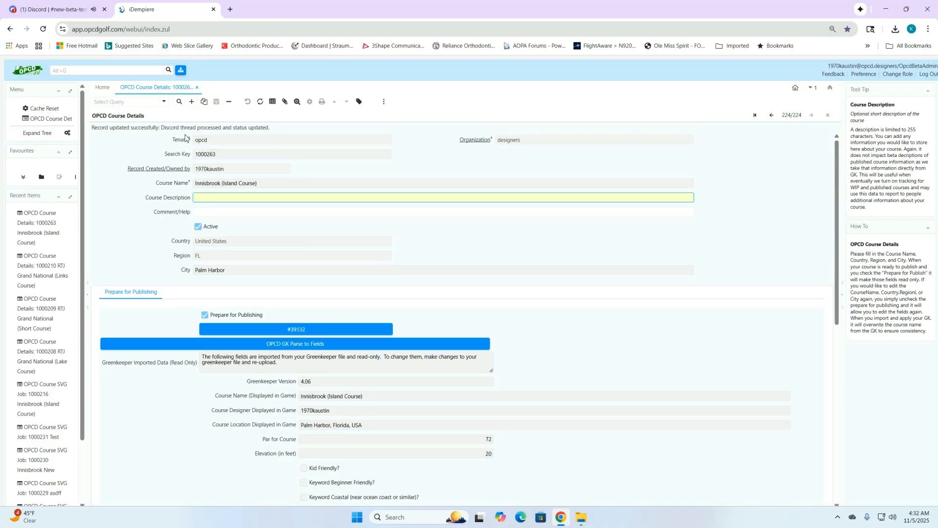
# - Switch to Discord and review the Innisbrook (Island Course) thread for the version 2 update
pyautogui.click(53, 6)
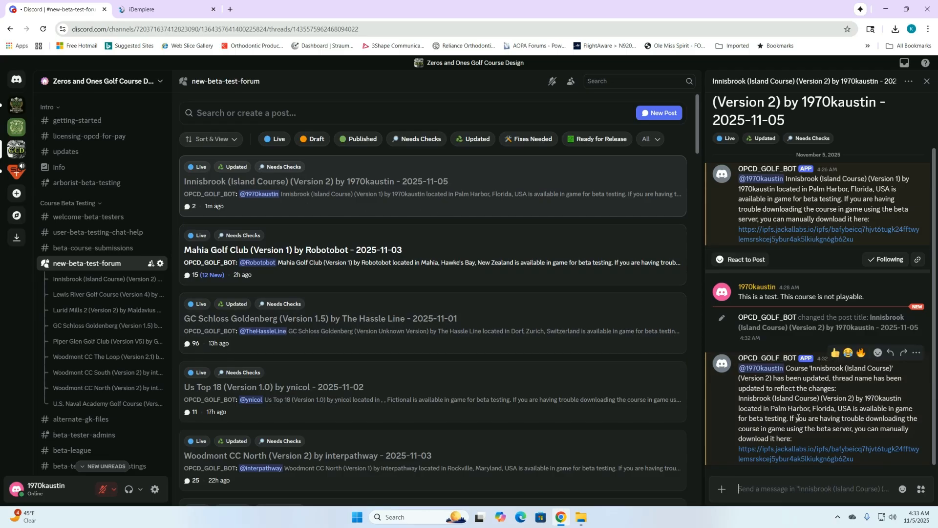
pyautogui.scroll(3, 817, 417)
pyautogui.scroll(-3, 824, 416)
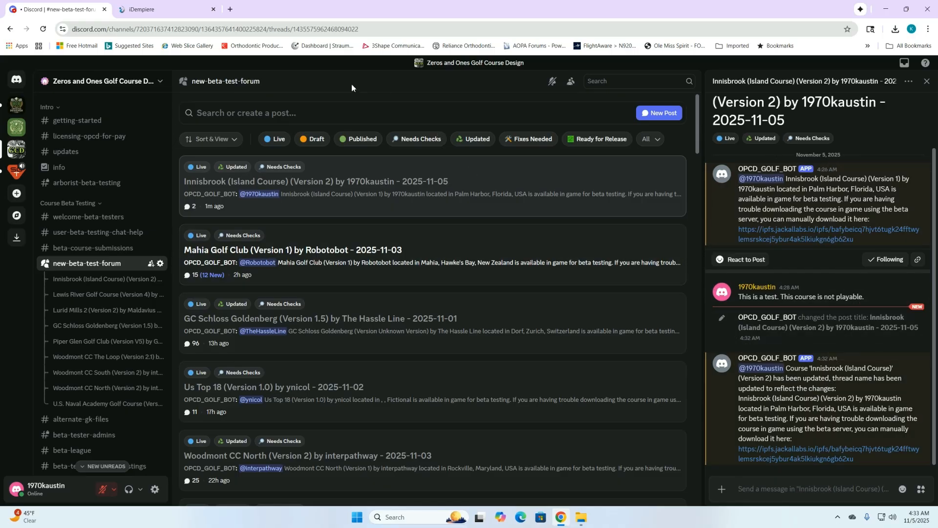
# - Return to iDempiere and enable "Remove from Beta Server while working on it?" for the Innisbrook (Island Course) record
pyautogui.click(146, 10)
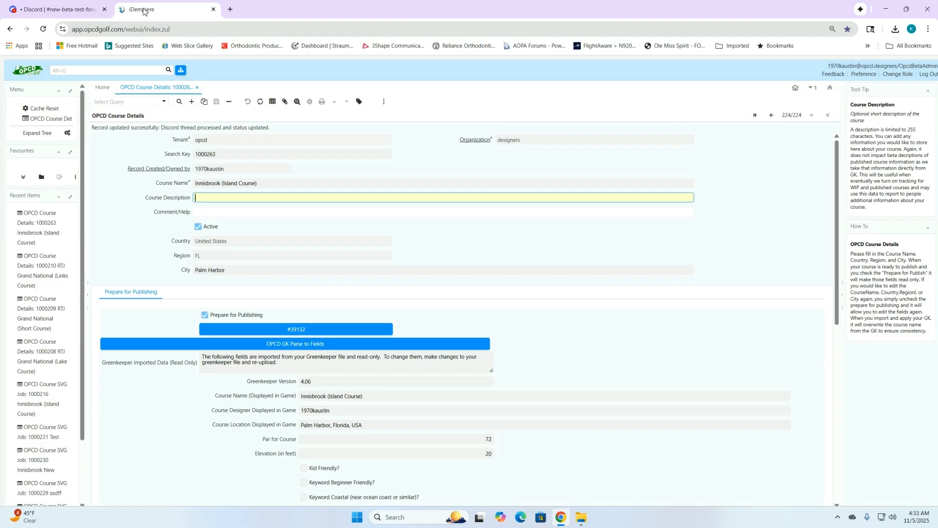
pyautogui.scroll(-8, 392, 291)
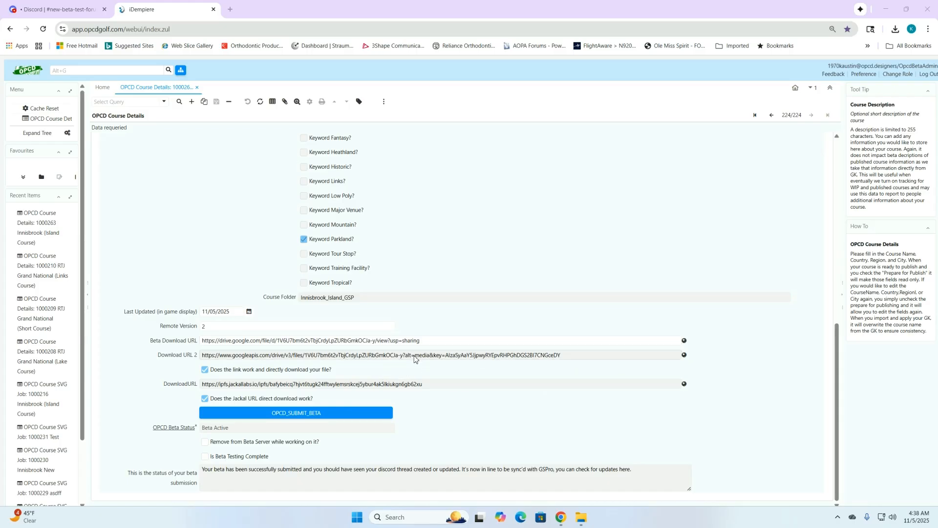
pyautogui.click(355, 341)
pyautogui.click(204, 445)
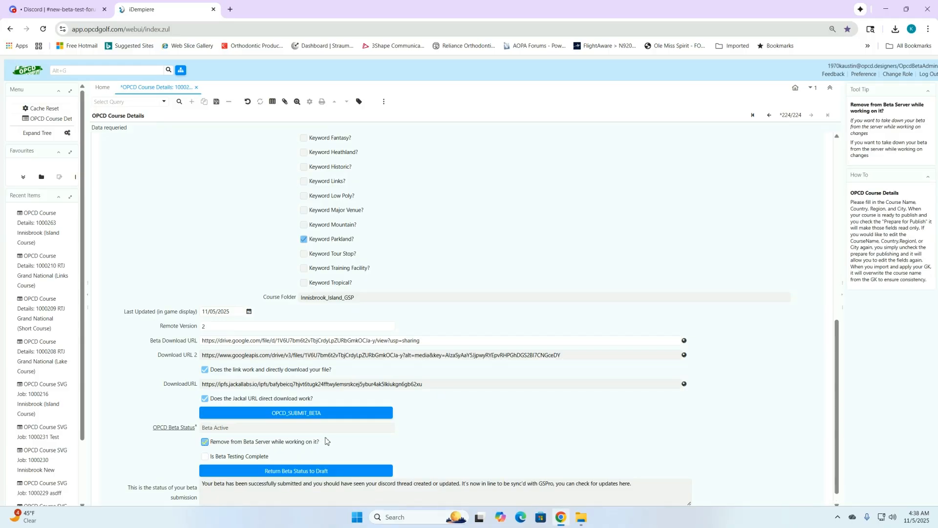
# - Return the Innisbrook (Island Course) beta status to Draft, then switch to Discord to check its thread
pyautogui.scroll(-1, 442, 412)
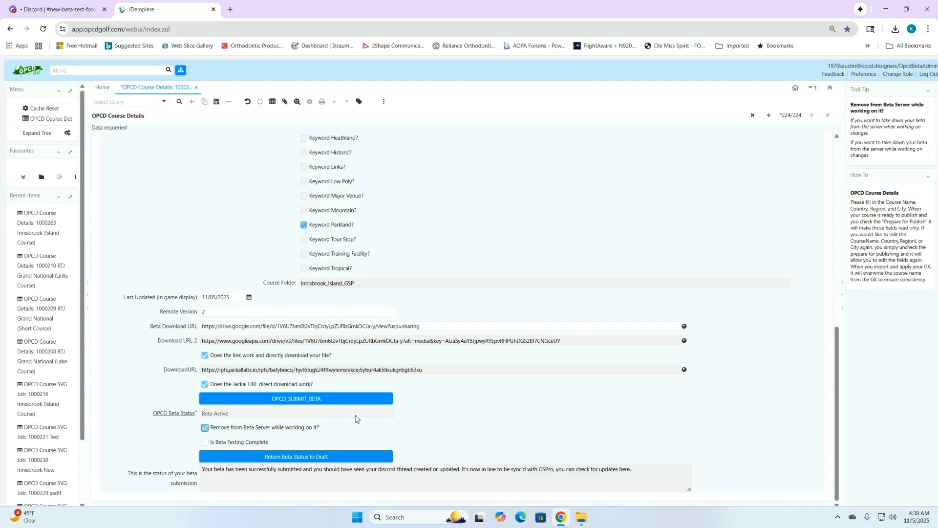
pyautogui.click(299, 456)
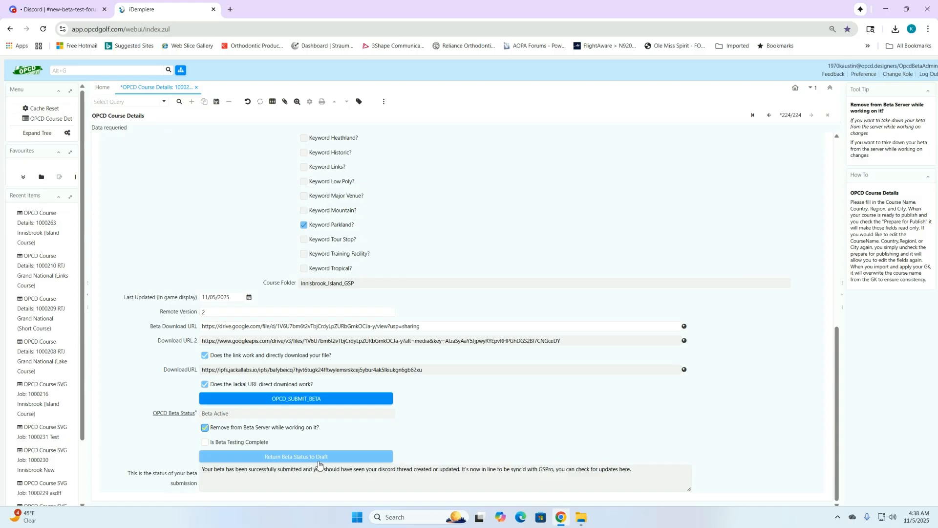
pyautogui.click(292, 458)
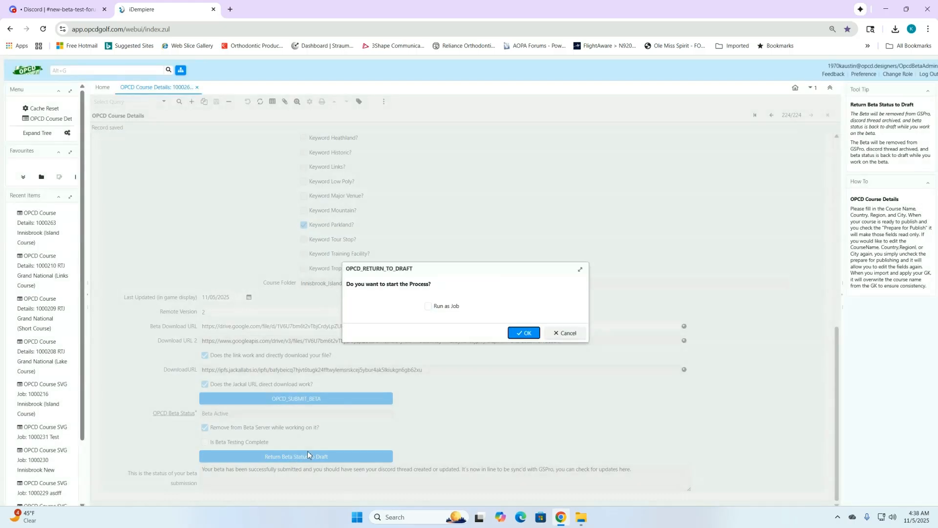
pyautogui.click(532, 334)
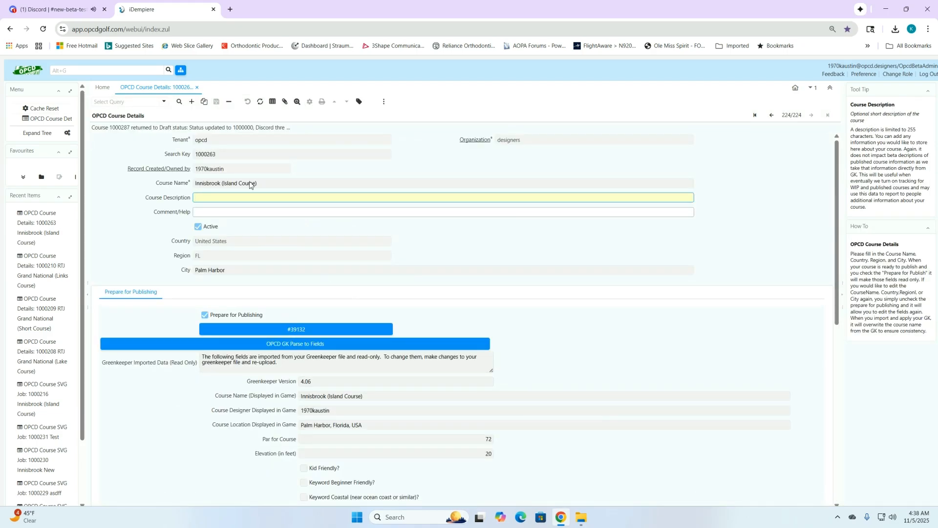
pyautogui.click(41, 10)
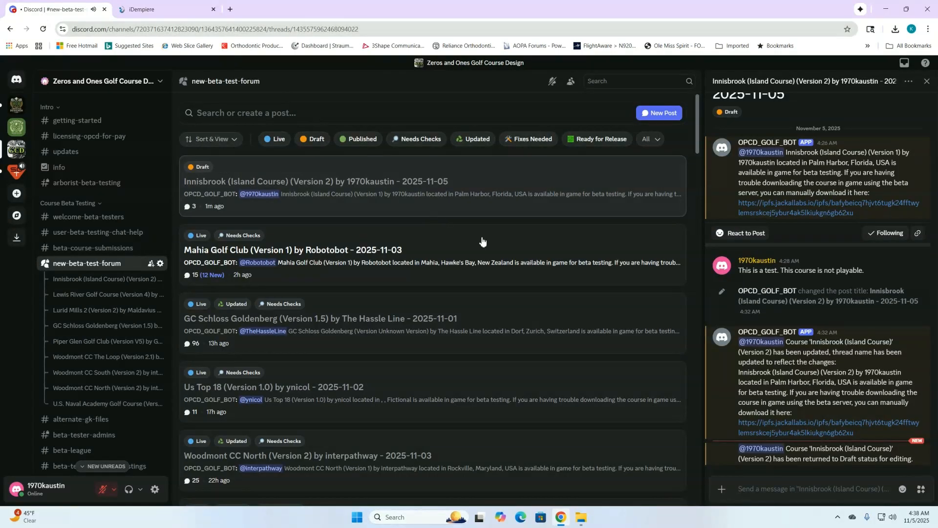
pyautogui.scroll(-3, 684, 242)
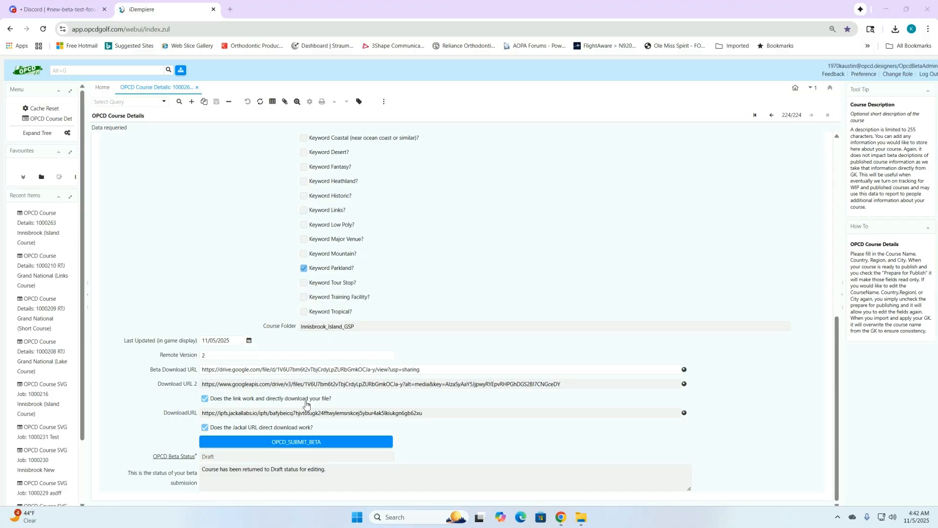
# - Resubmit the drafted course for beta testing by running the OPCD_SUBMIT_BETA process in iDempiere
pyautogui.click(306, 442)
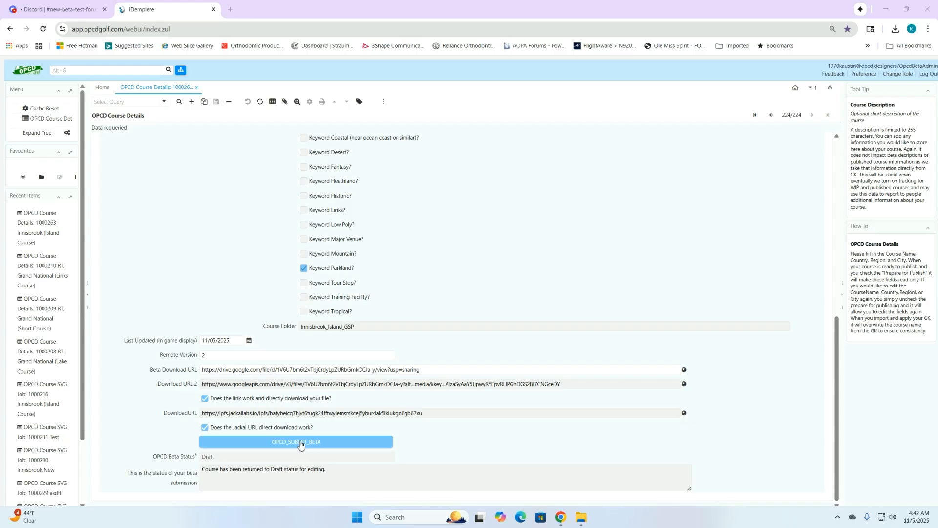
pyautogui.click(301, 443)
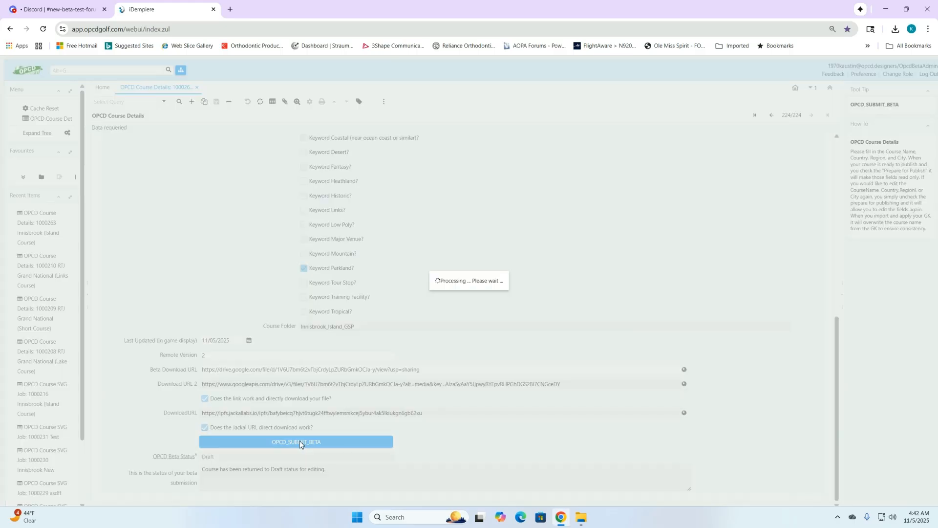
pyautogui.click(529, 334)
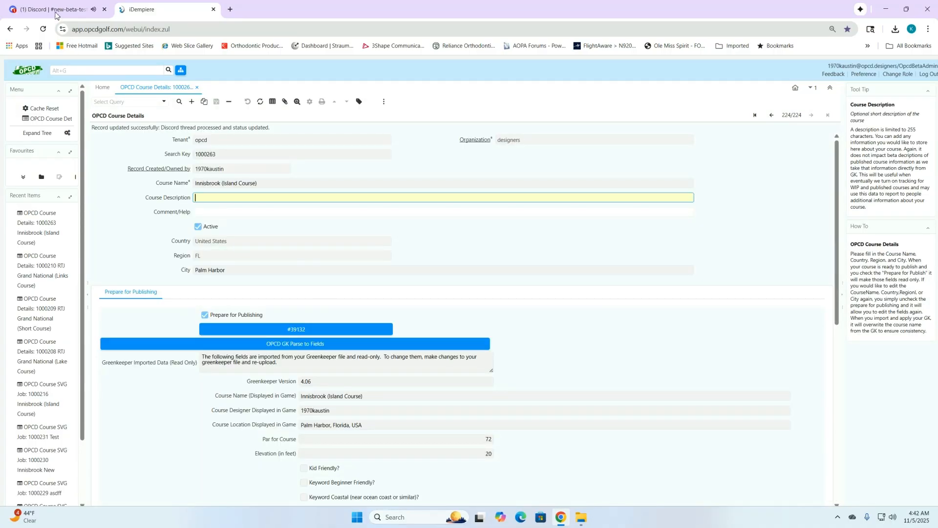
# - Switch to Discord and review the Innisbrook (Island Course) thread's tags and latest bot messages
pyautogui.click(35, 10)
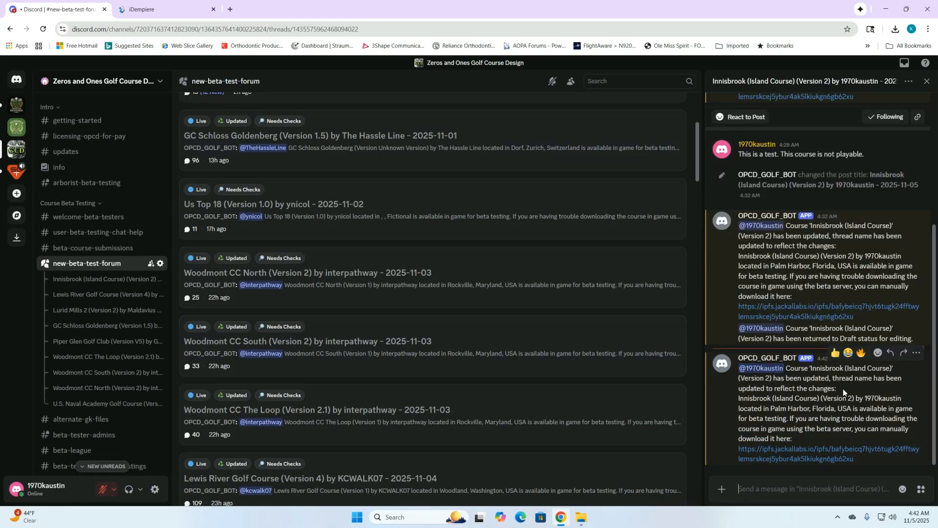
pyautogui.scroll(4, 786, 344)
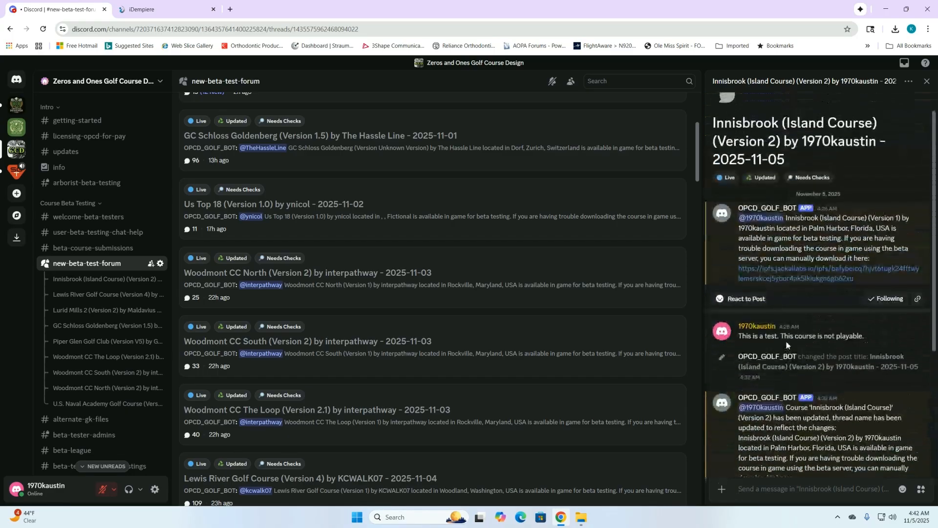
pyautogui.scroll(-4, 791, 334)
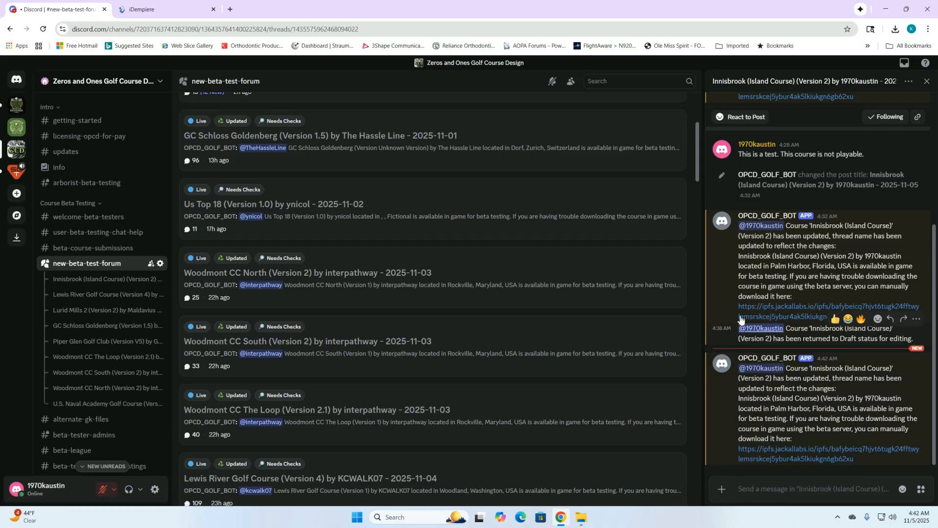
# - Return to iDempiere, refresh the course record and check its OPCD Beta Status and submission message
pyautogui.click(142, 9)
pyautogui.scroll(-1, 311, 331)
pyautogui.scroll(-7, 310, 330)
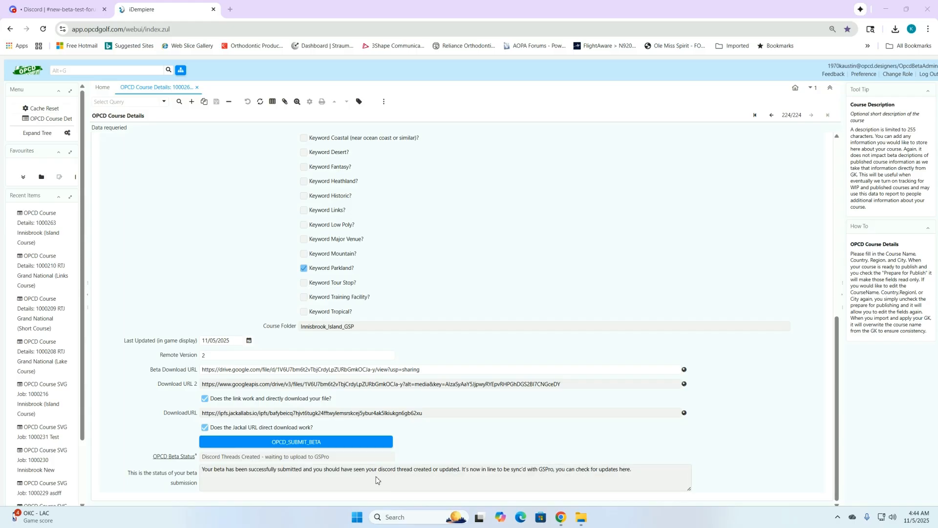
pyautogui.scroll(1, 323, 476)
pyautogui.scroll(-1, 284, 472)
pyautogui.click(260, 105)
pyautogui.scroll(-10, 327, 222)
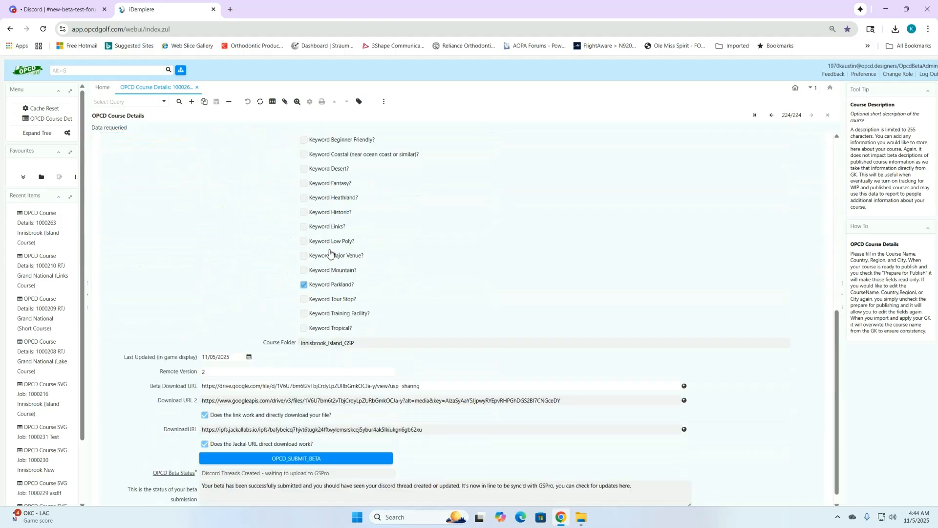
pyautogui.scroll(-1, 330, 253)
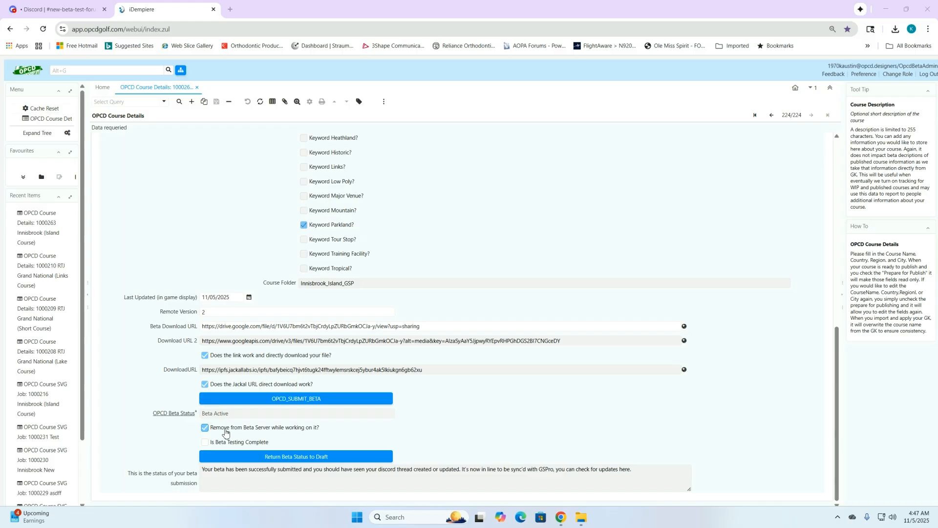
# - Disable "Remove from Beta Server while working on it?" and enable "Is Beta Testing Complete" for the course
pyautogui.click(205, 428)
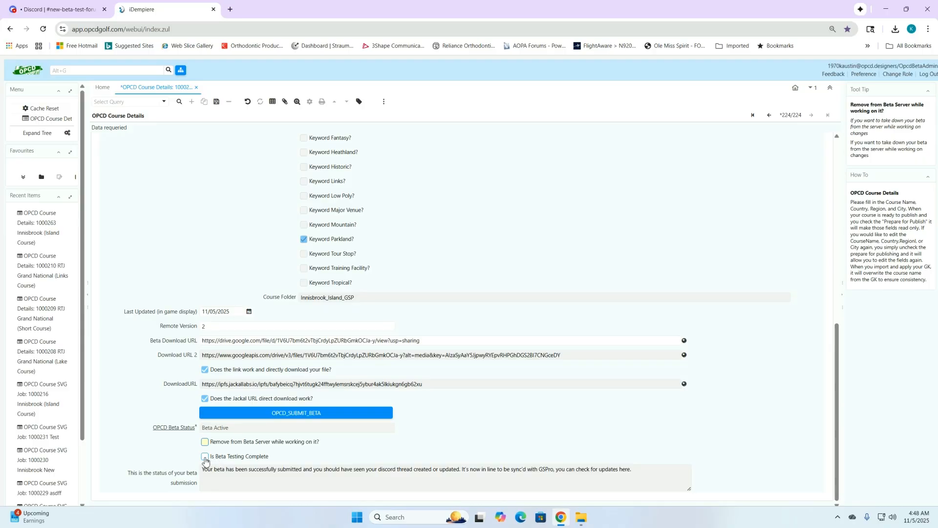
pyautogui.click(205, 458)
pyautogui.scroll(-1, 505, 389)
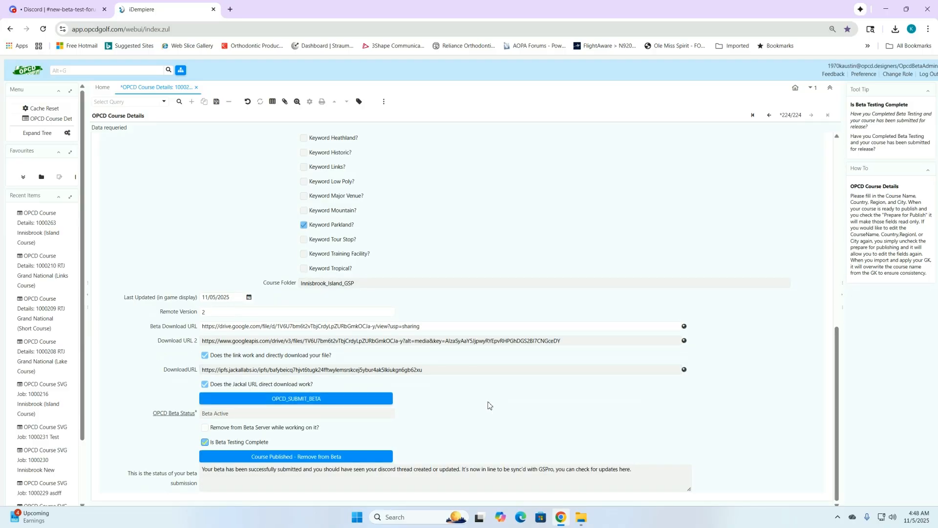
# - Run "Course Published - Remove from Beta" for the course, then switch to Discord to check its thread
pyautogui.click(292, 457)
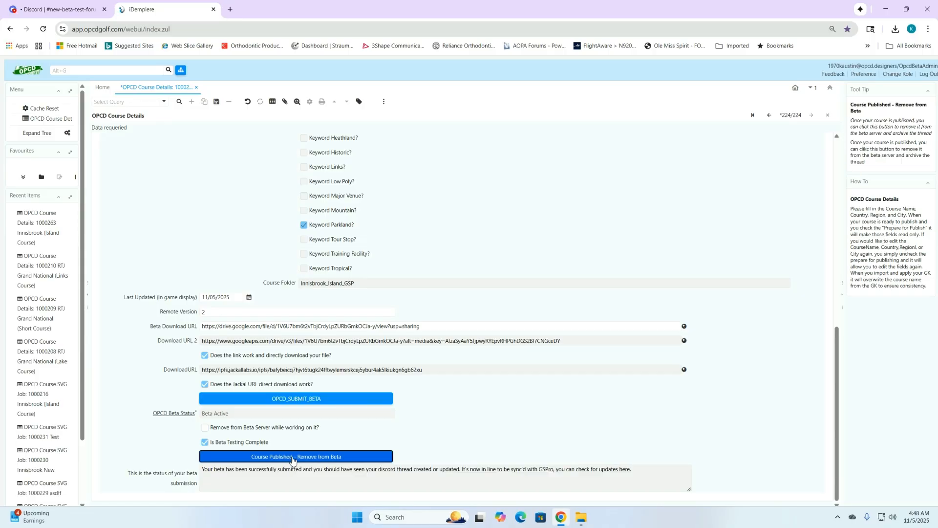
pyautogui.click(519, 333)
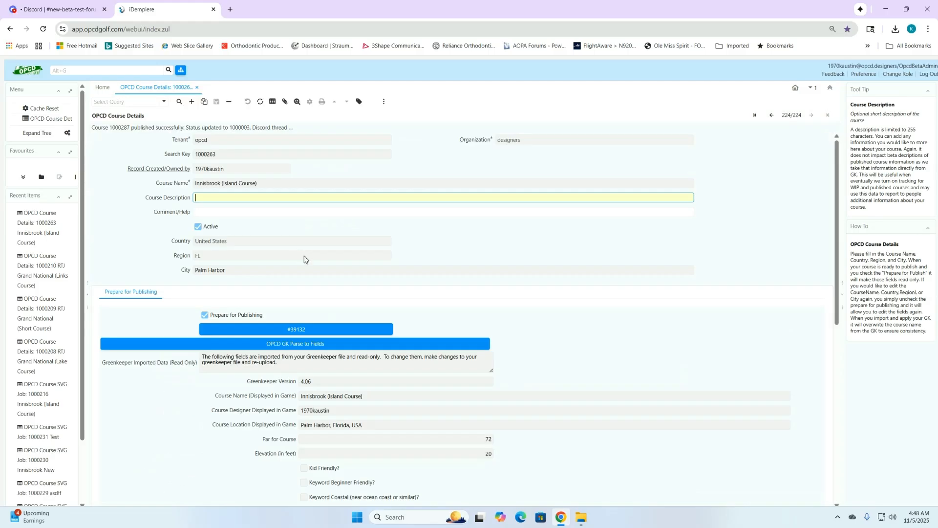
pyautogui.click(44, 10)
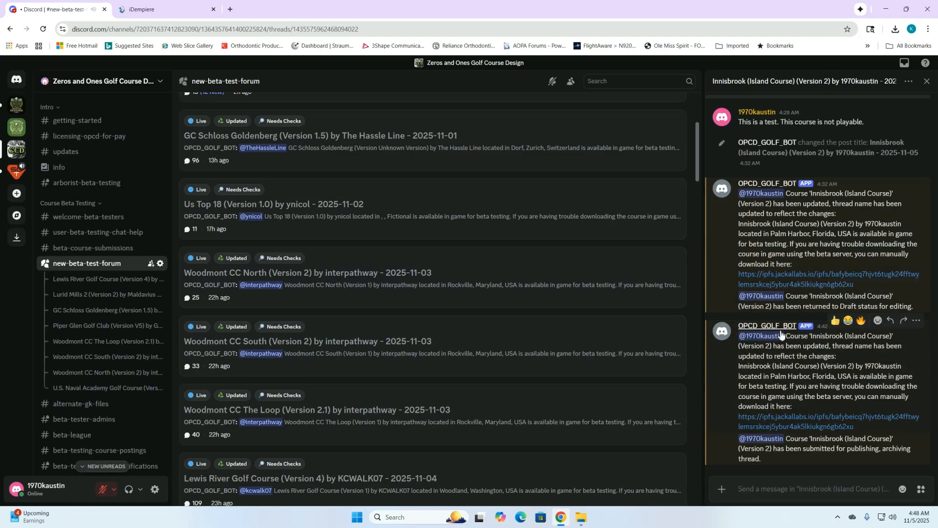